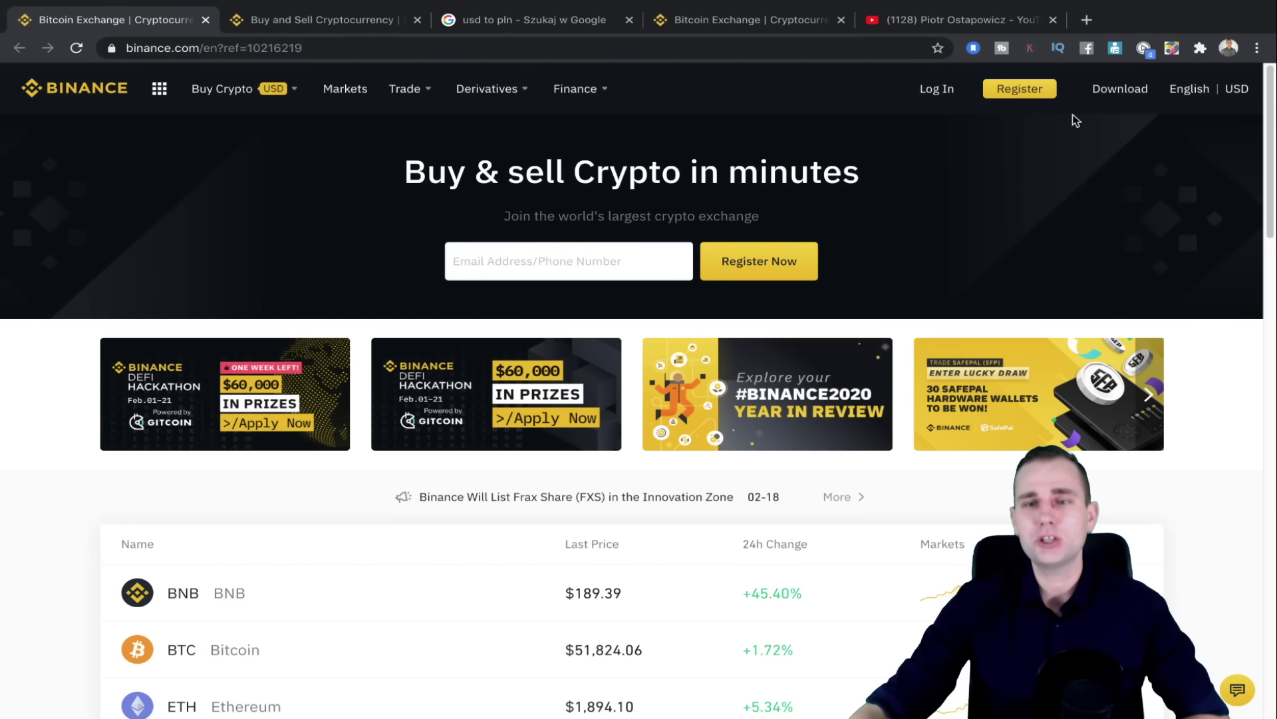
- Sign in to the account and bring up the profile dropdown with Security, Identification and Log Out
left_click(1030, 96)
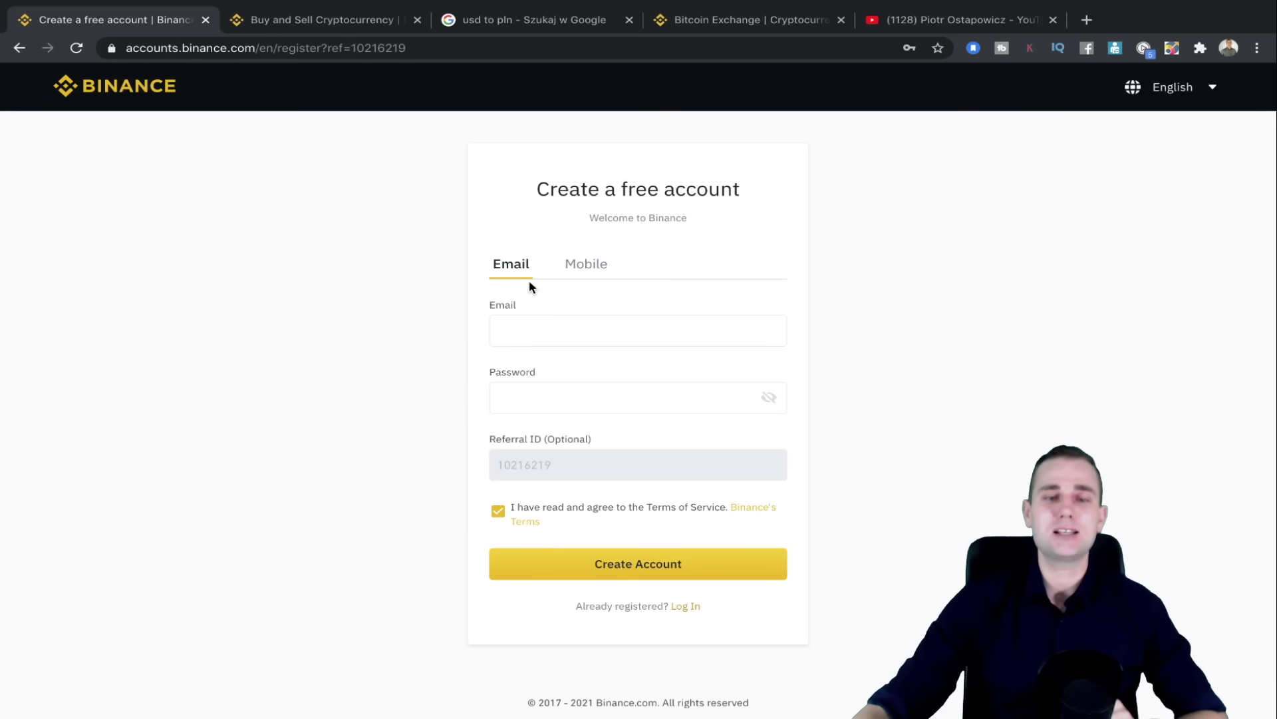
left_click(516, 394)
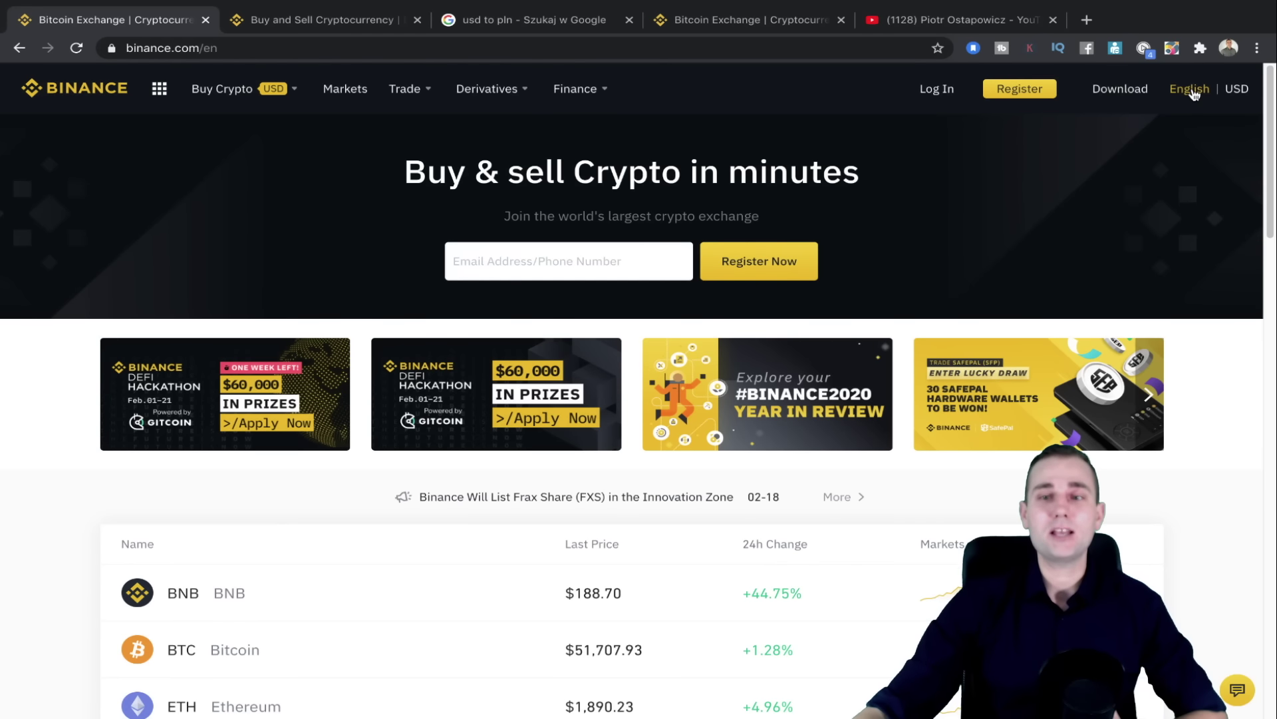
left_click(1192, 88)
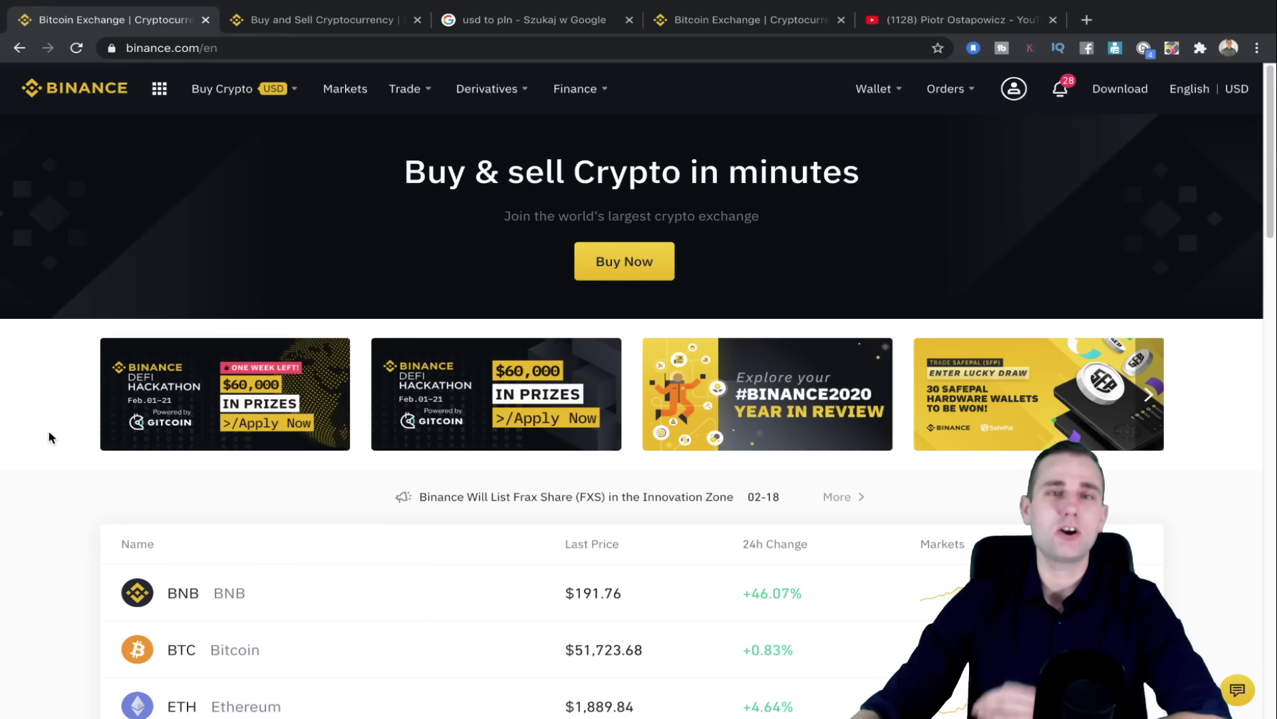
mouse_move(1013, 92)
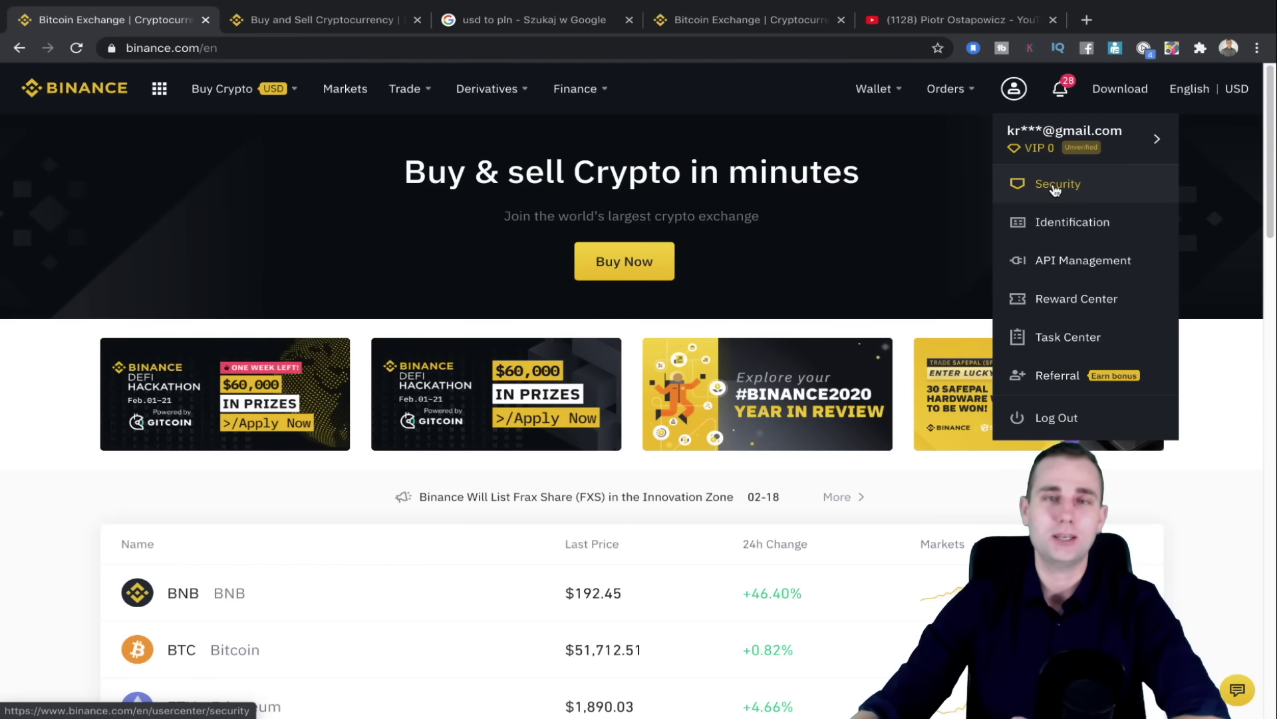
- Go to the account Security page and start turning on Google Authenticator
left_click(1050, 189)
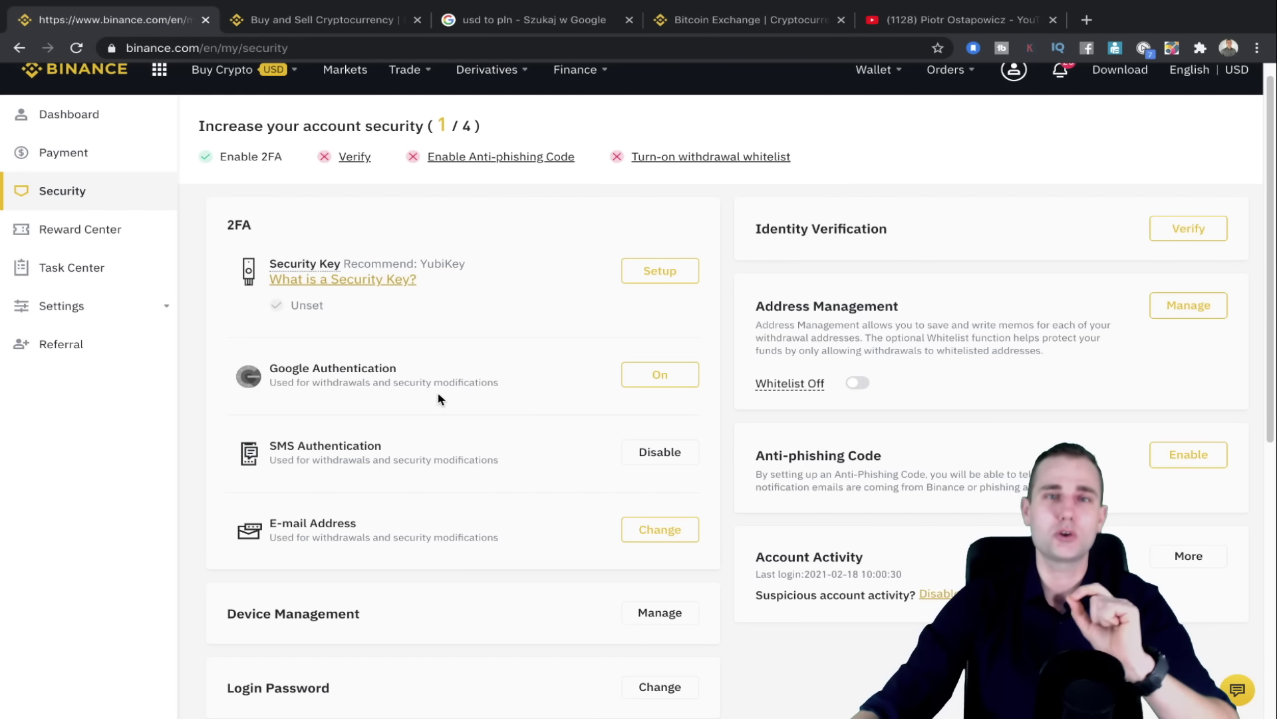
scroll(439, 399, "up", 1)
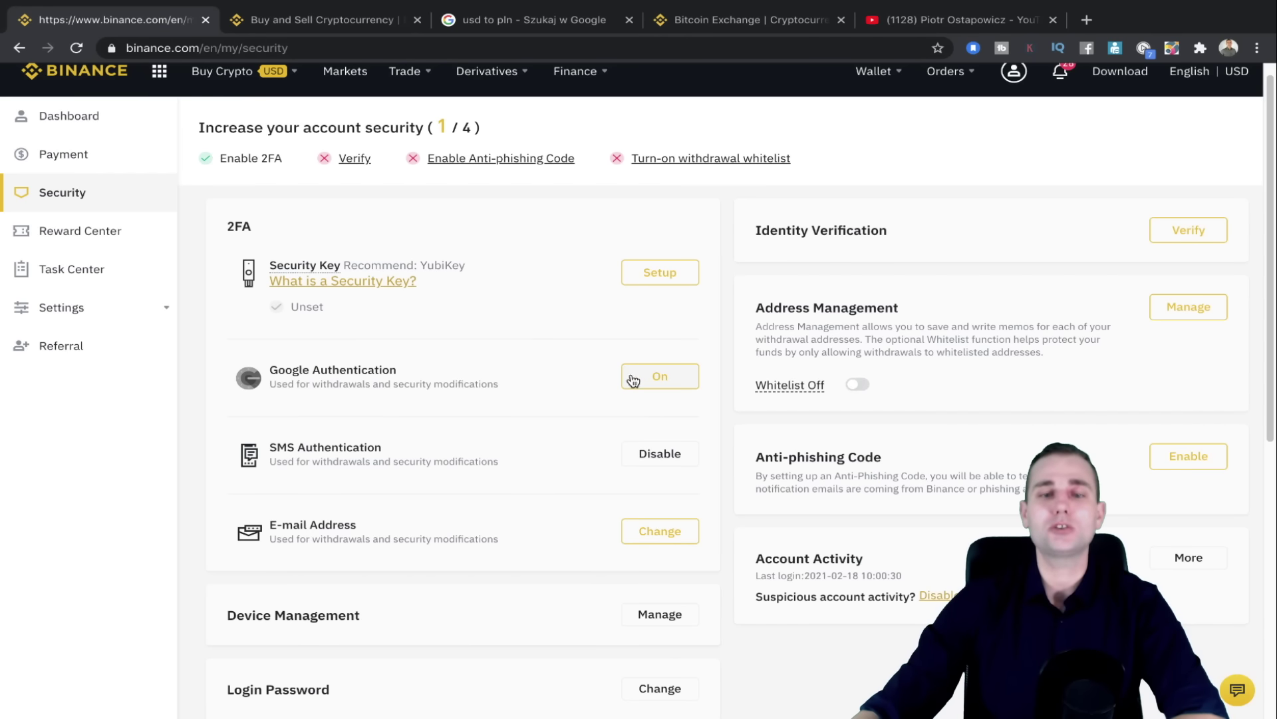
left_click(659, 379)
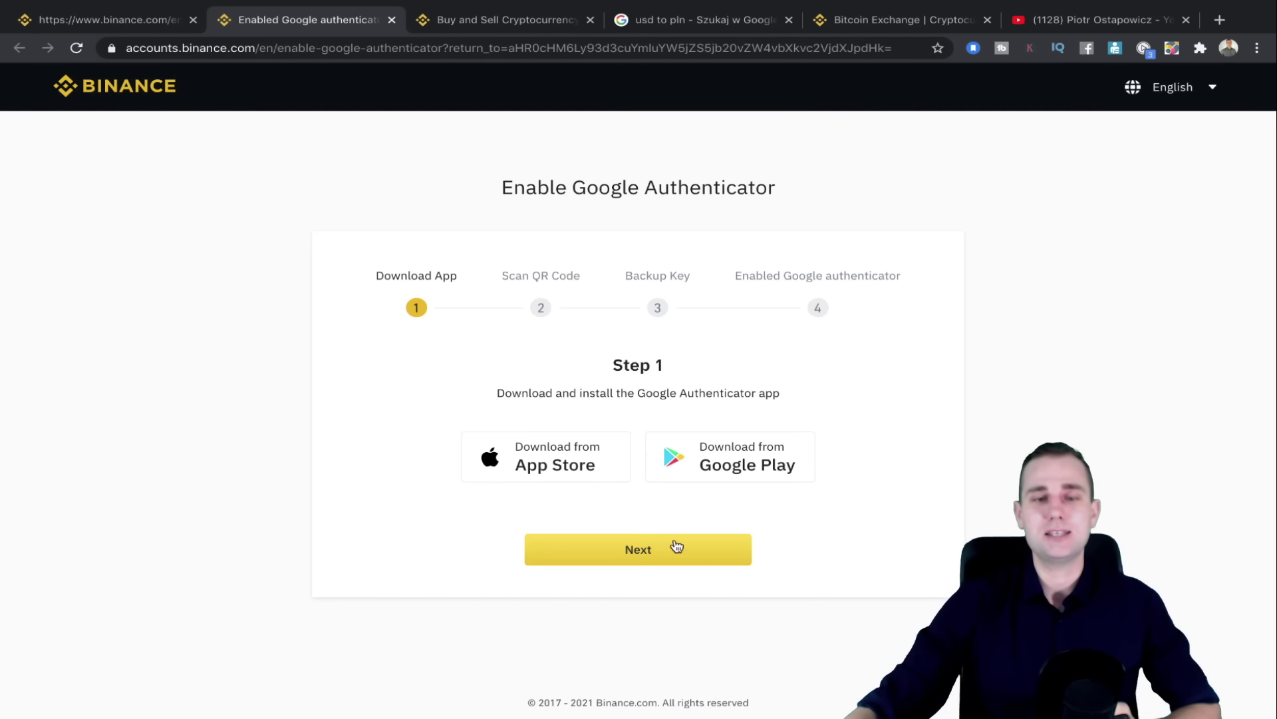
- Advance the Google Authenticator wizard to step 2 and select the manual setup key beside the QR code
left_click(657, 559)
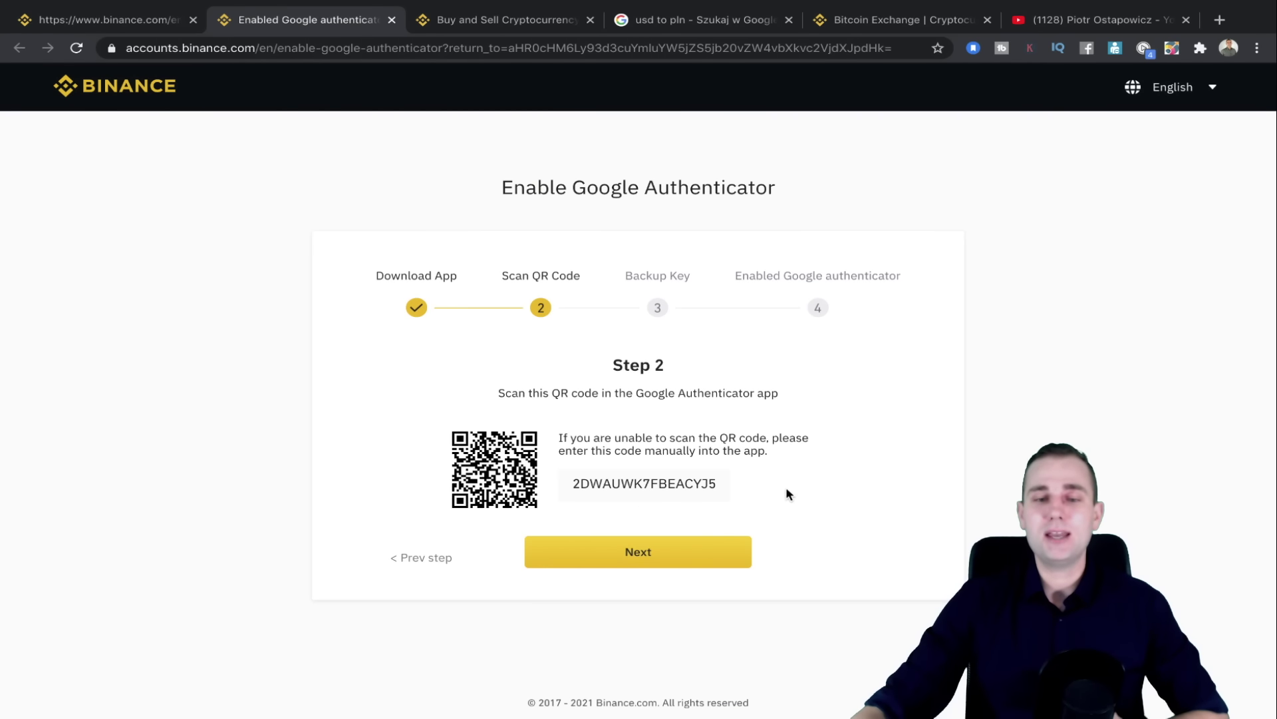
left_click_drag(717, 481, 350, 432)
left_click(361, 380)
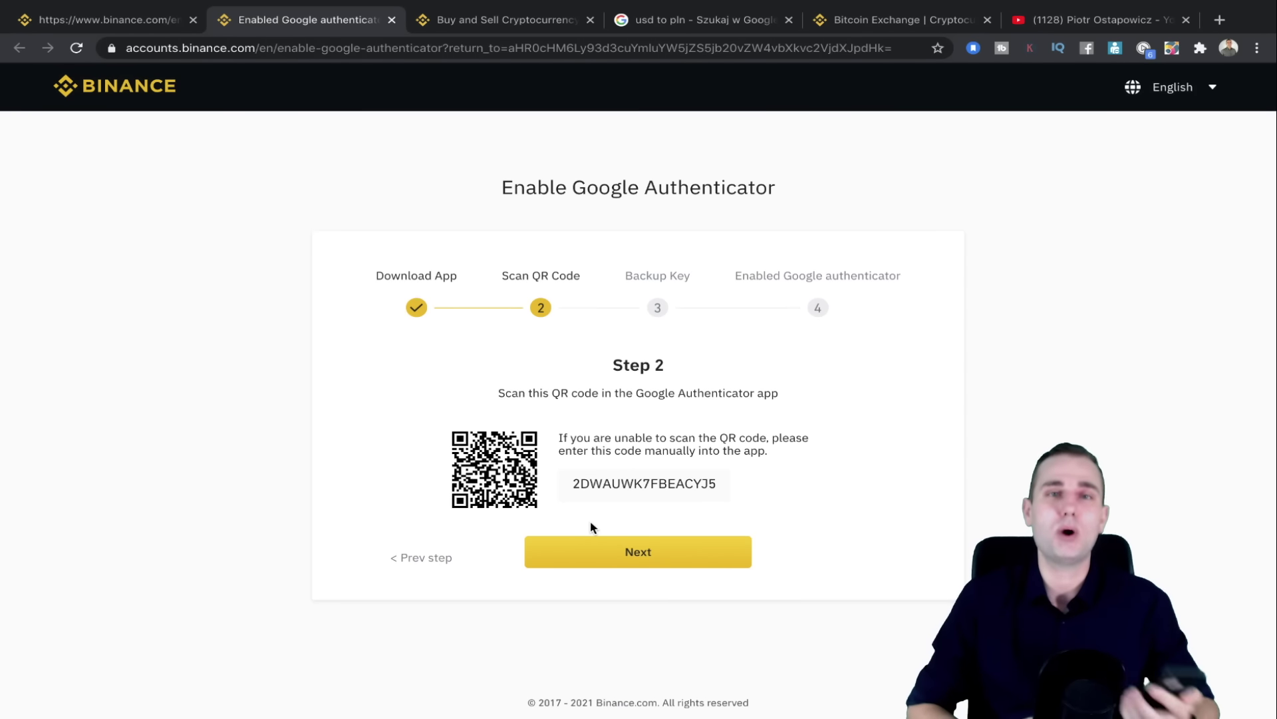
- Copy the backup key on step 3, then continue to the step 4 verification codes
left_click(667, 556)
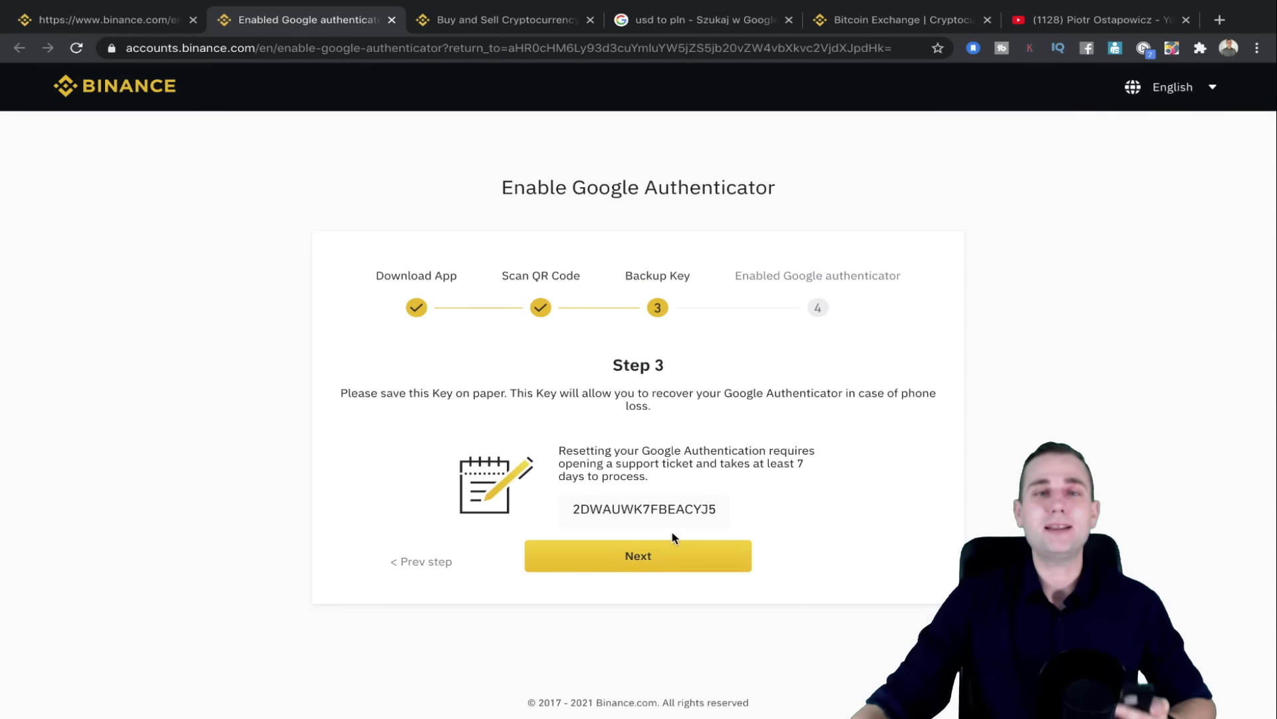
left_click_drag(721, 505, 478, 502)
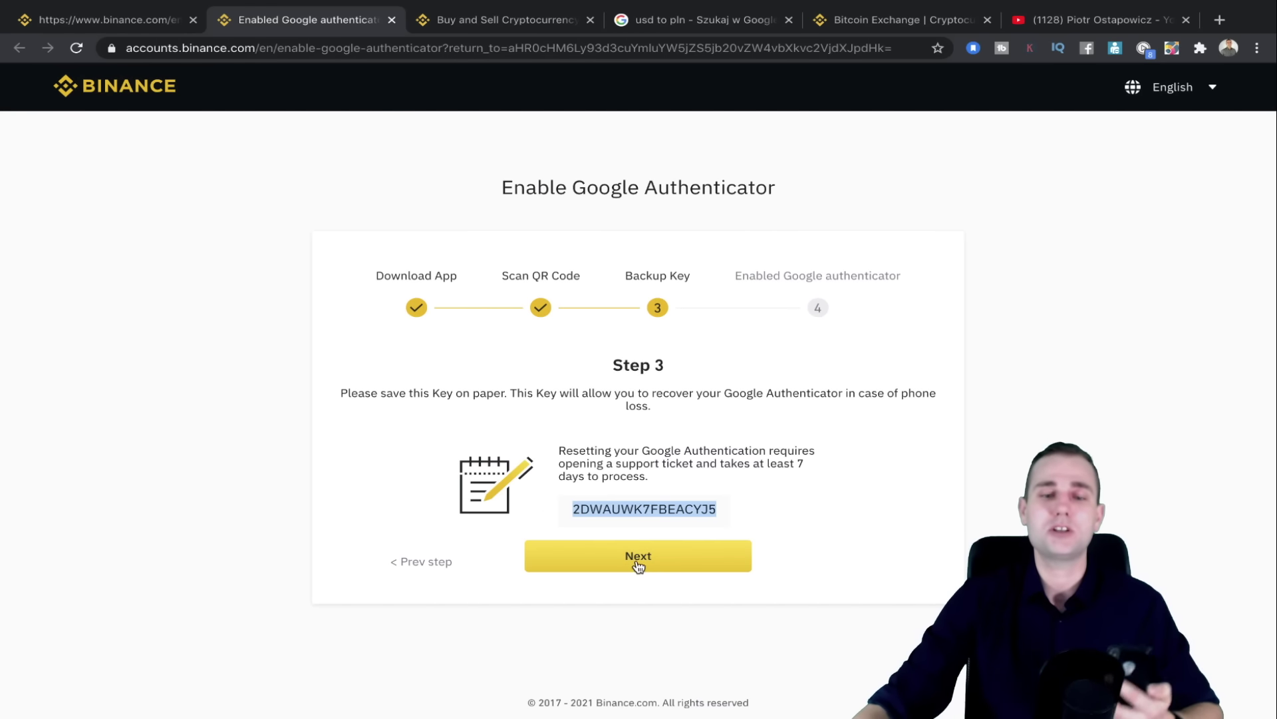
left_click(672, 557)
scroll(342, 439, "down", 2)
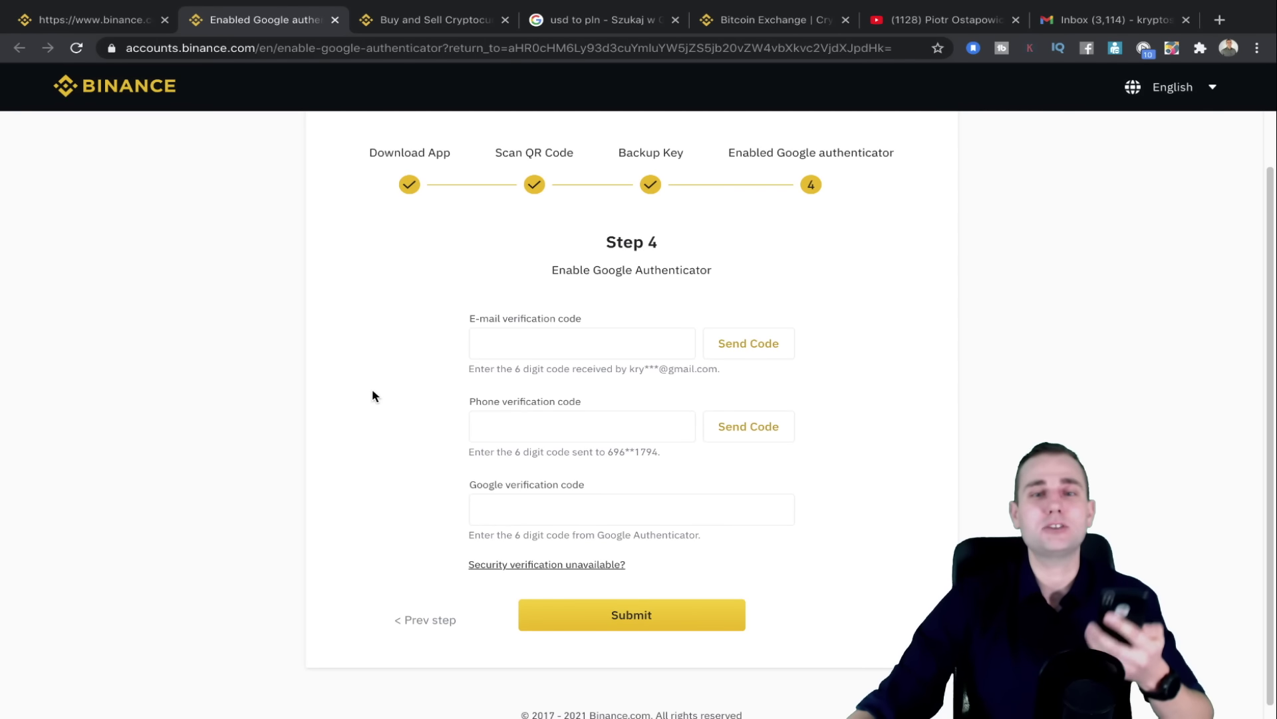
- Request the e-mail and phone codes, enter the verification codes, and submit to enable 2FA
left_click(746, 346)
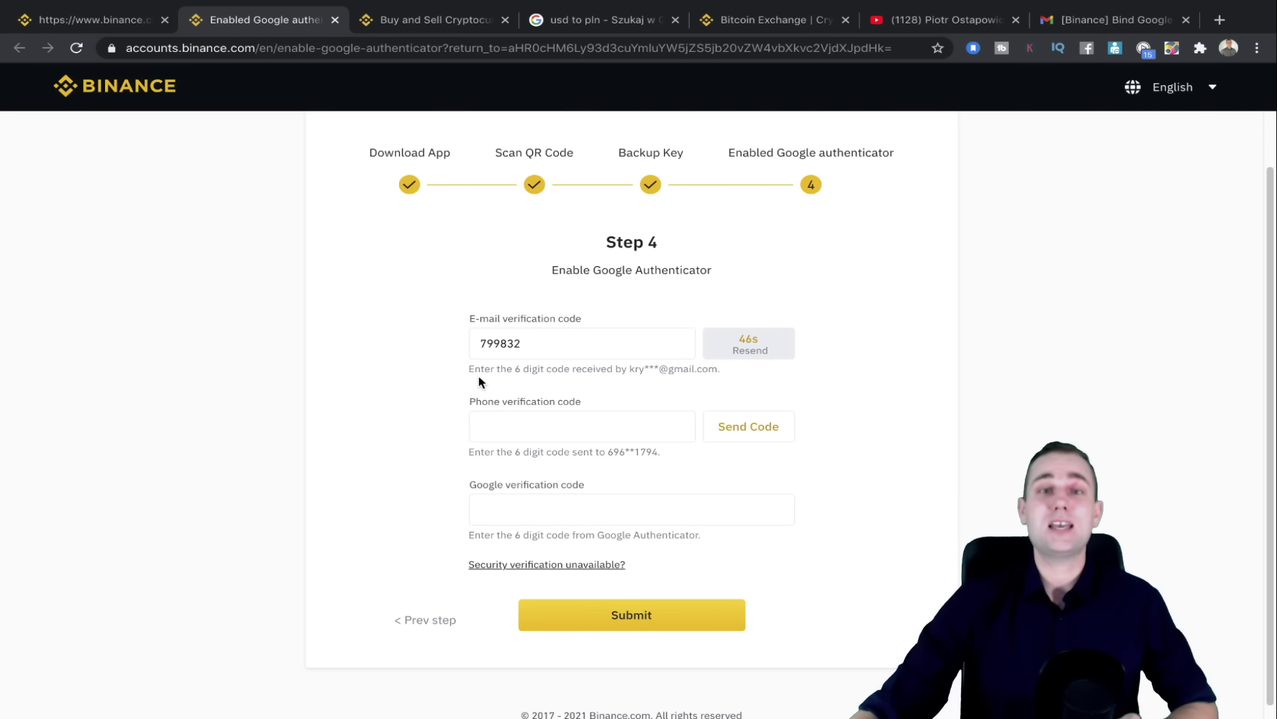
left_click(480, 399)
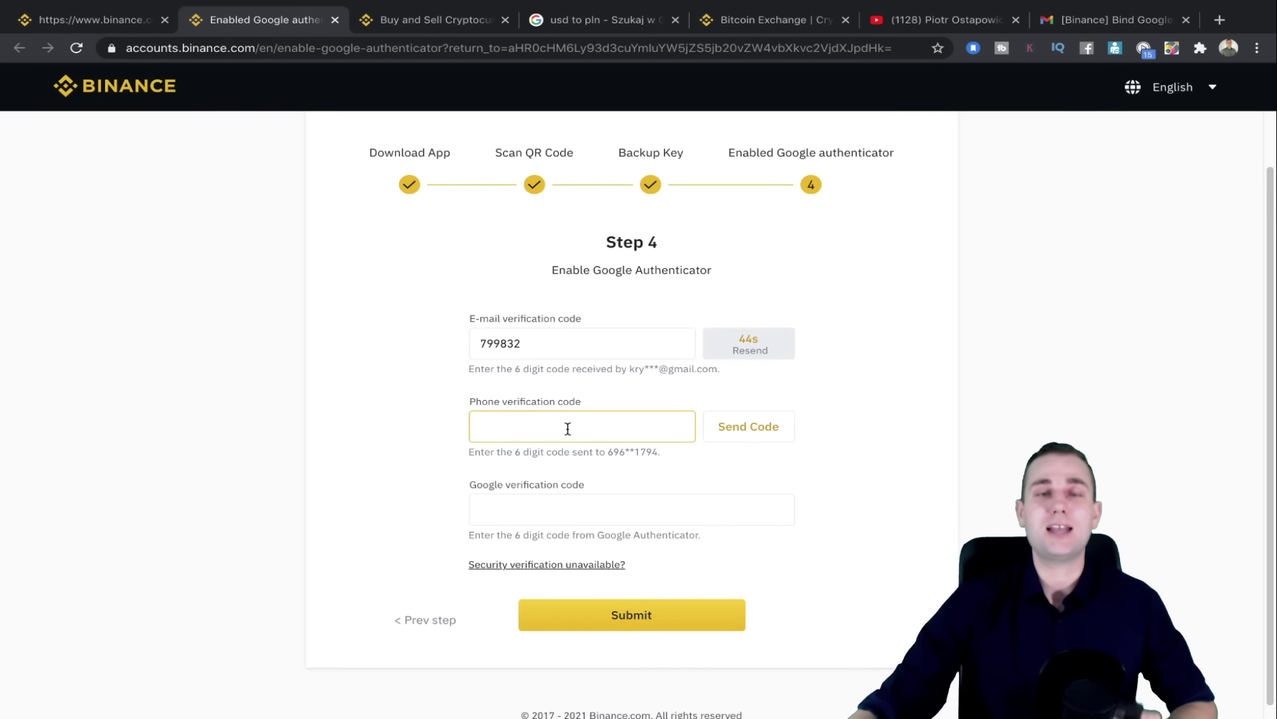
left_click(747, 426)
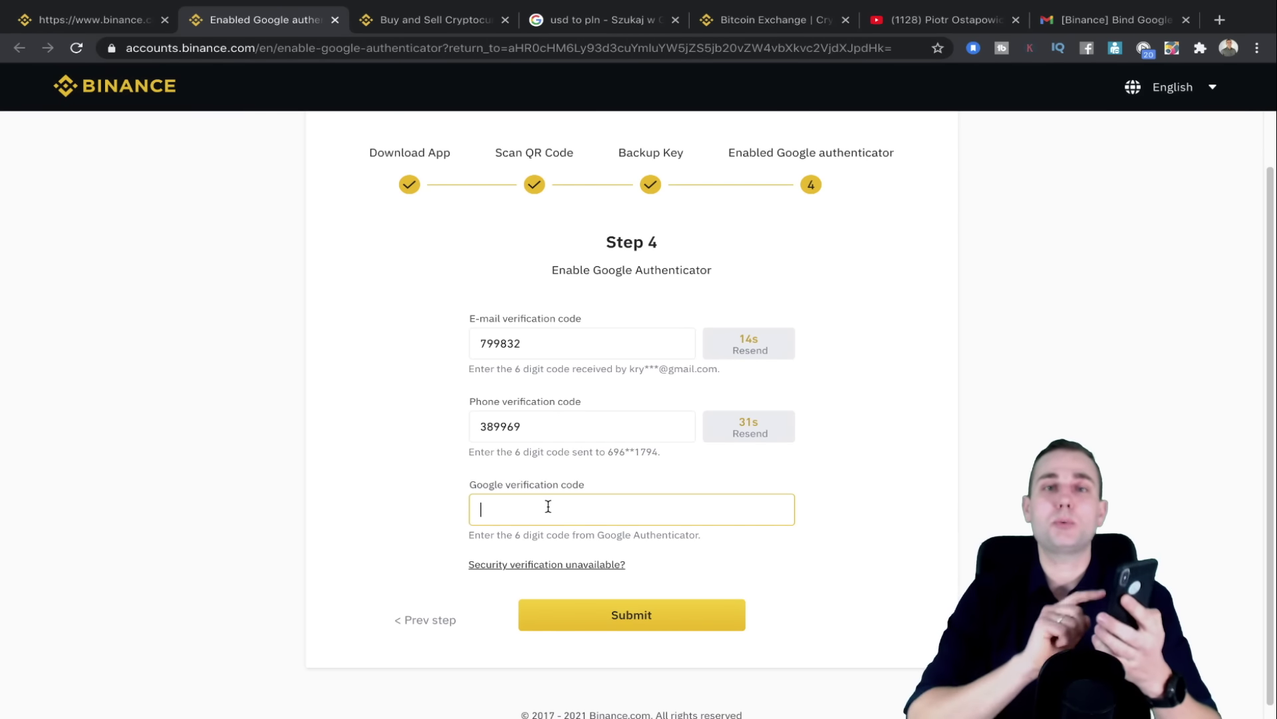
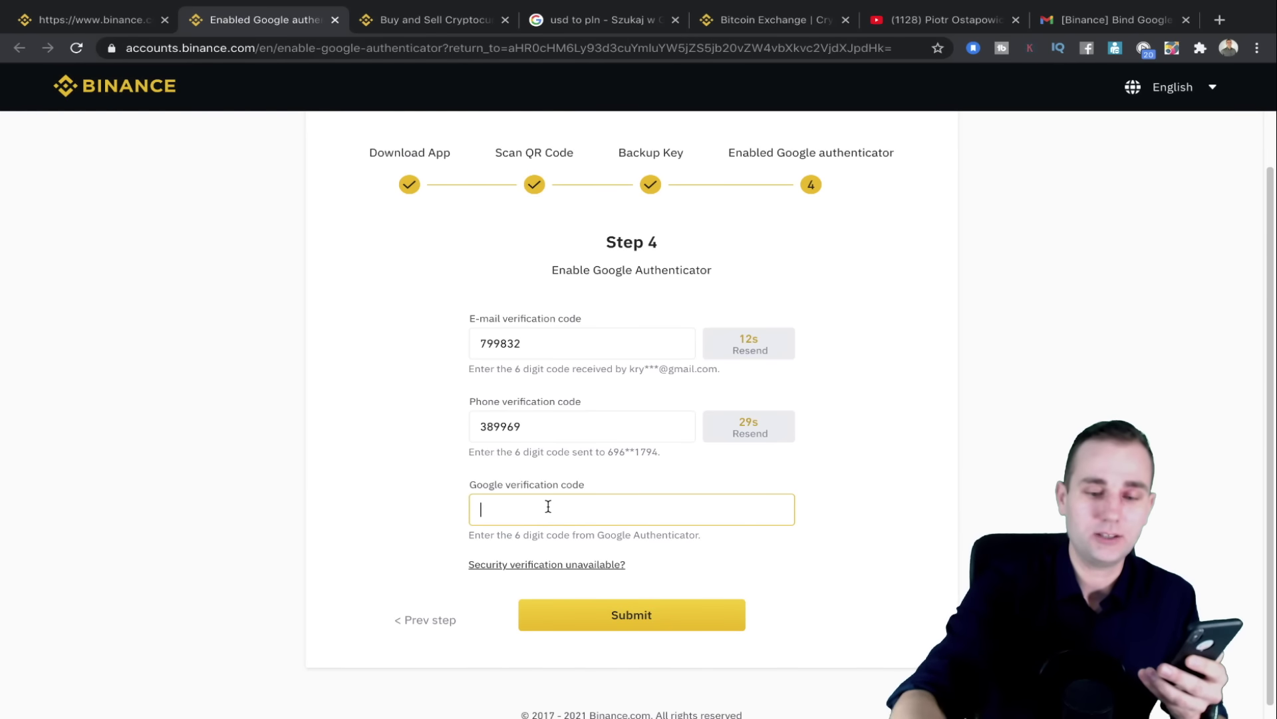
left_click(642, 620)
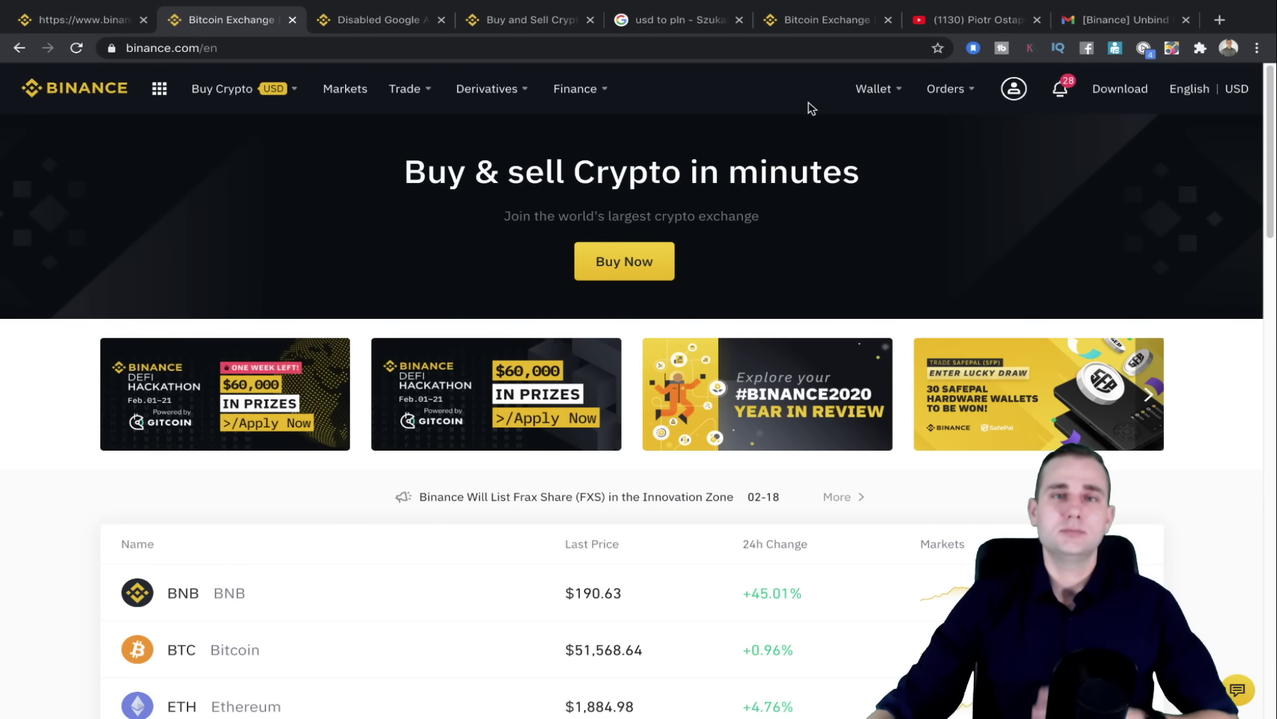
- Choose Identification from the profile dropdown to reach the Basic Info page
mouse_move(966, 119)
mouse_move(1012, 113)
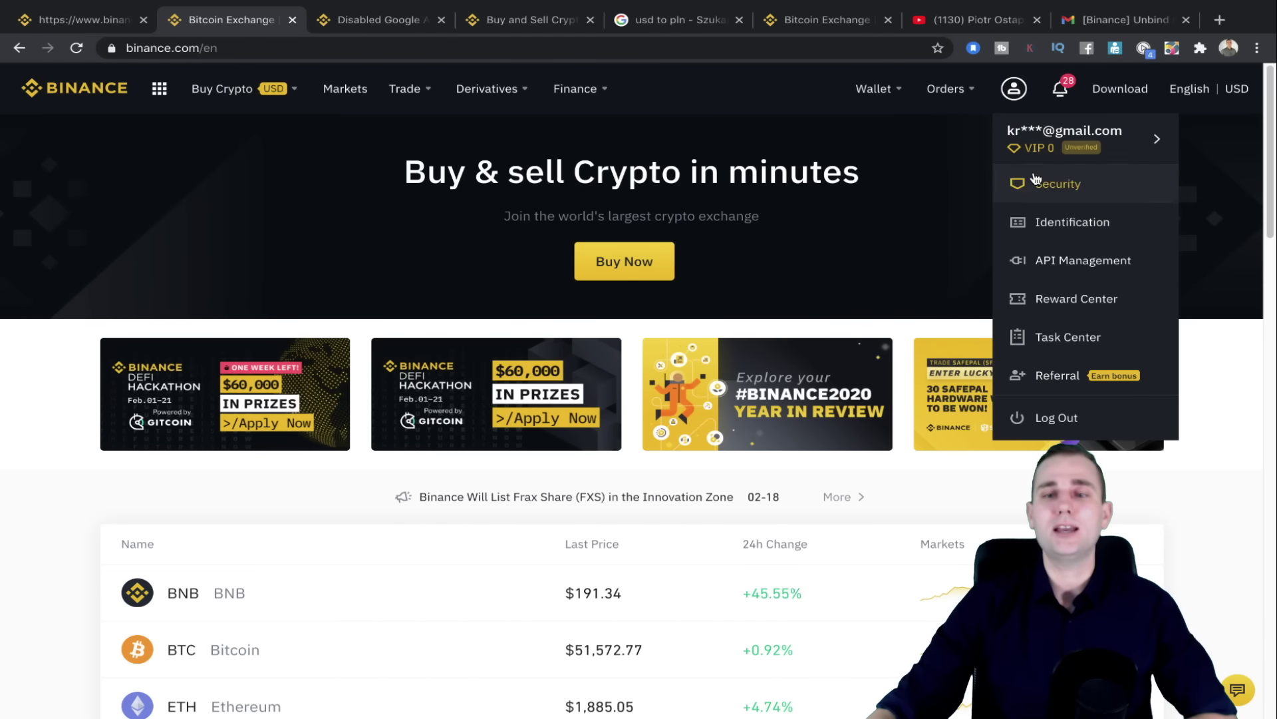
left_click(1058, 228)
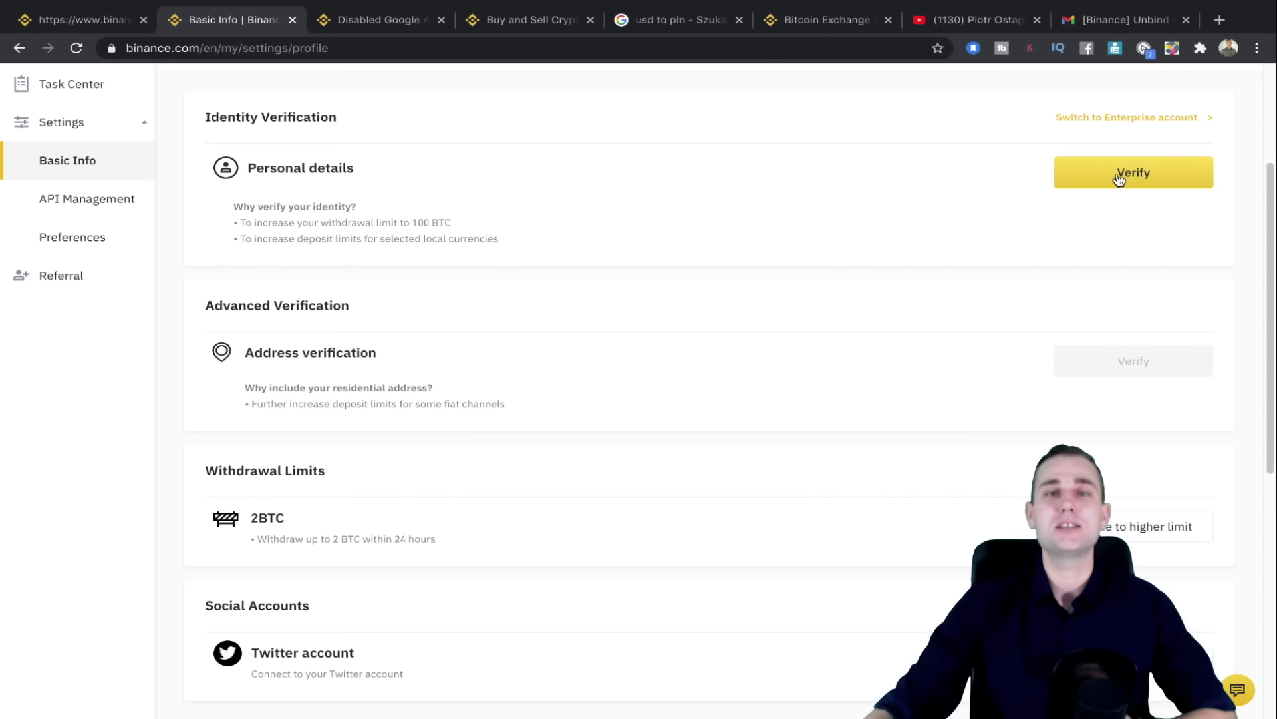
- Start identity verification and go through the first name and residential address entries
left_click(1150, 177)
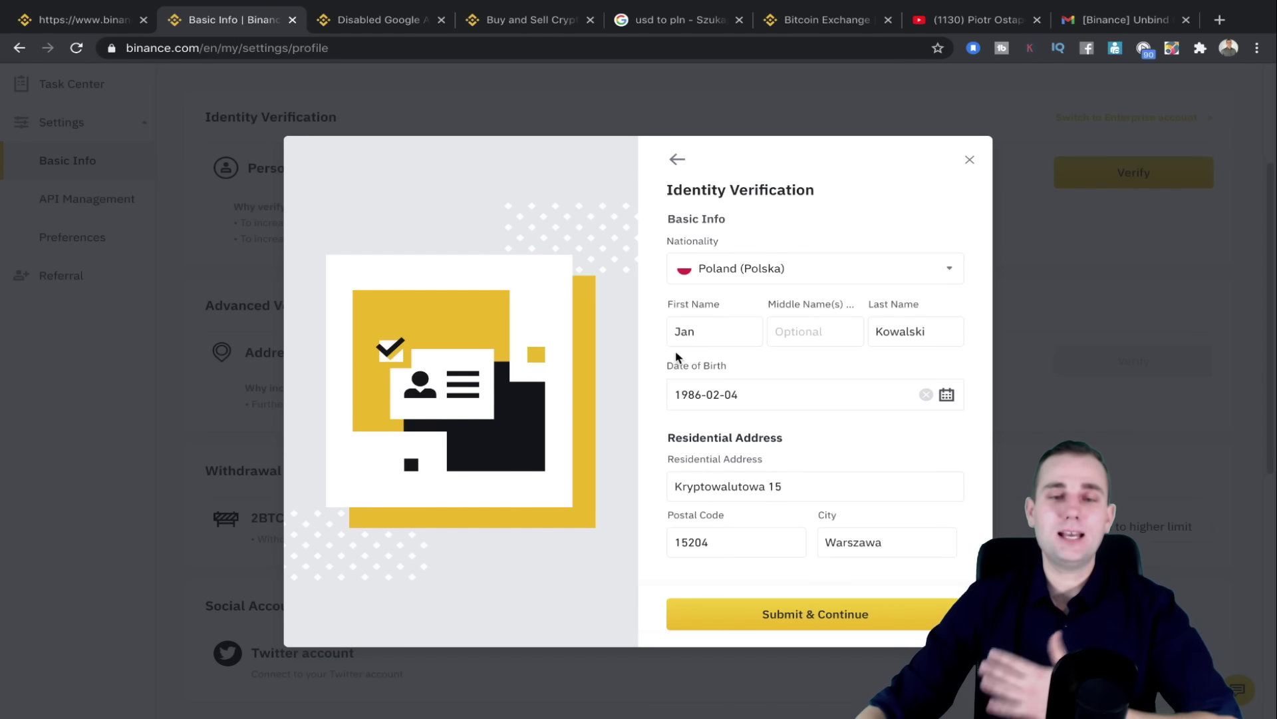
left_click(676, 329)
left_click(713, 481)
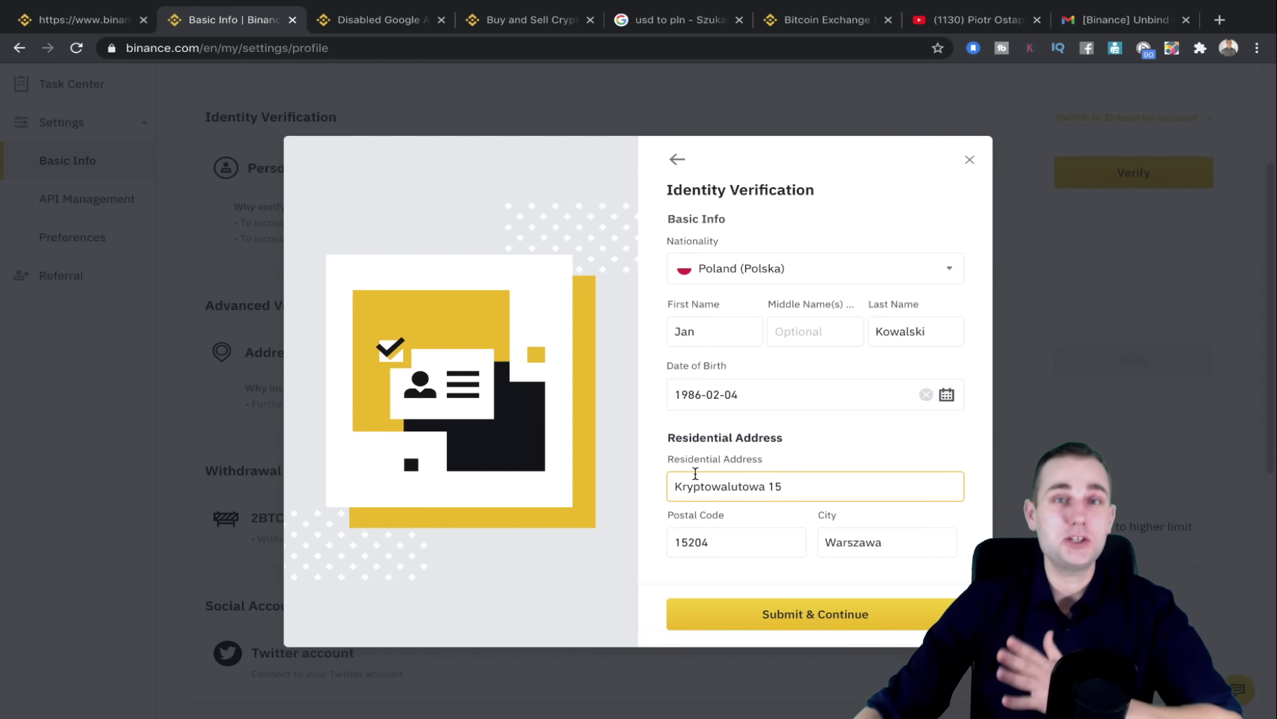
left_click(732, 526)
left_click(677, 474)
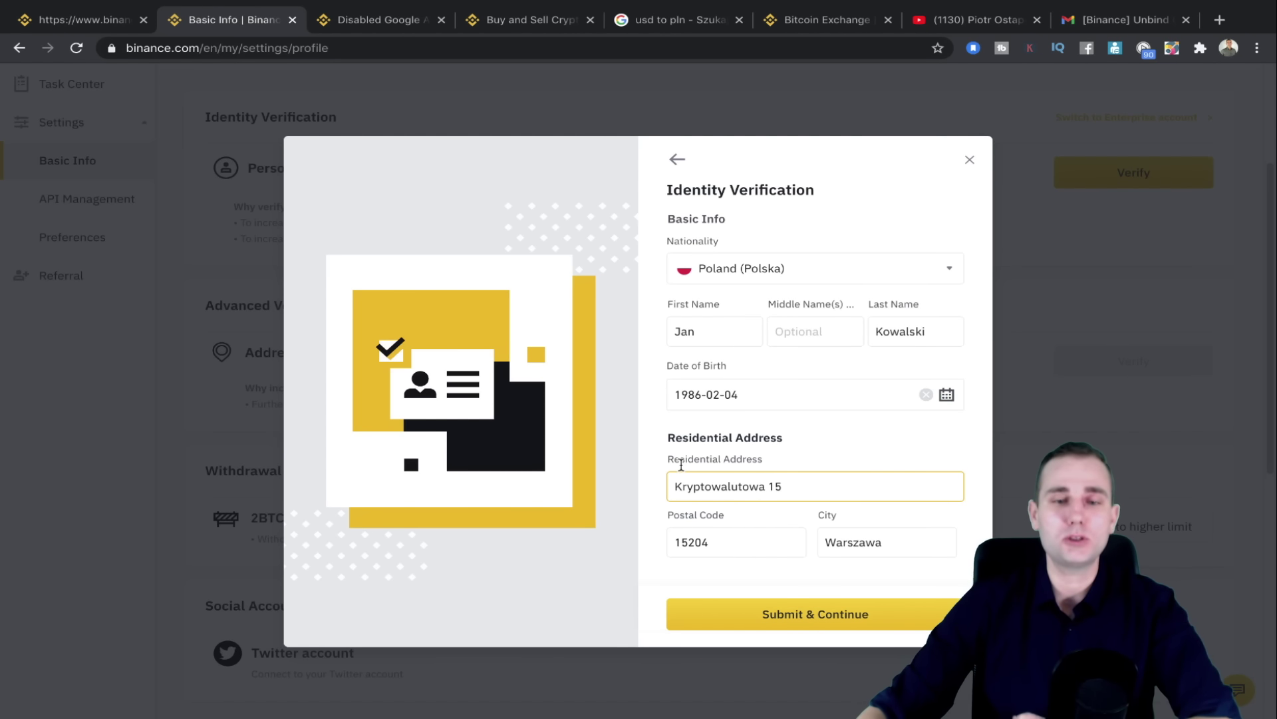
left_click(669, 434)
- Complete the postal code, pick Driver's License as the document type, and continue to upload
left_click(722, 535)
left_click(816, 616)
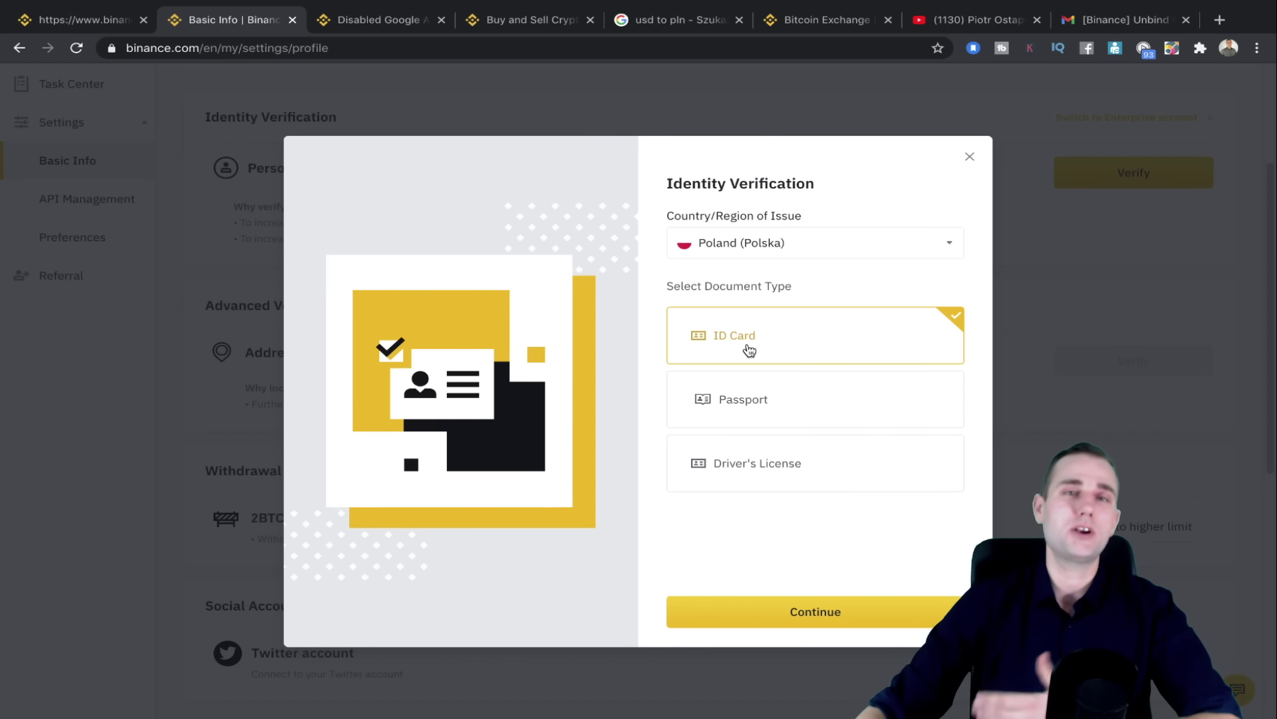
left_click(770, 474)
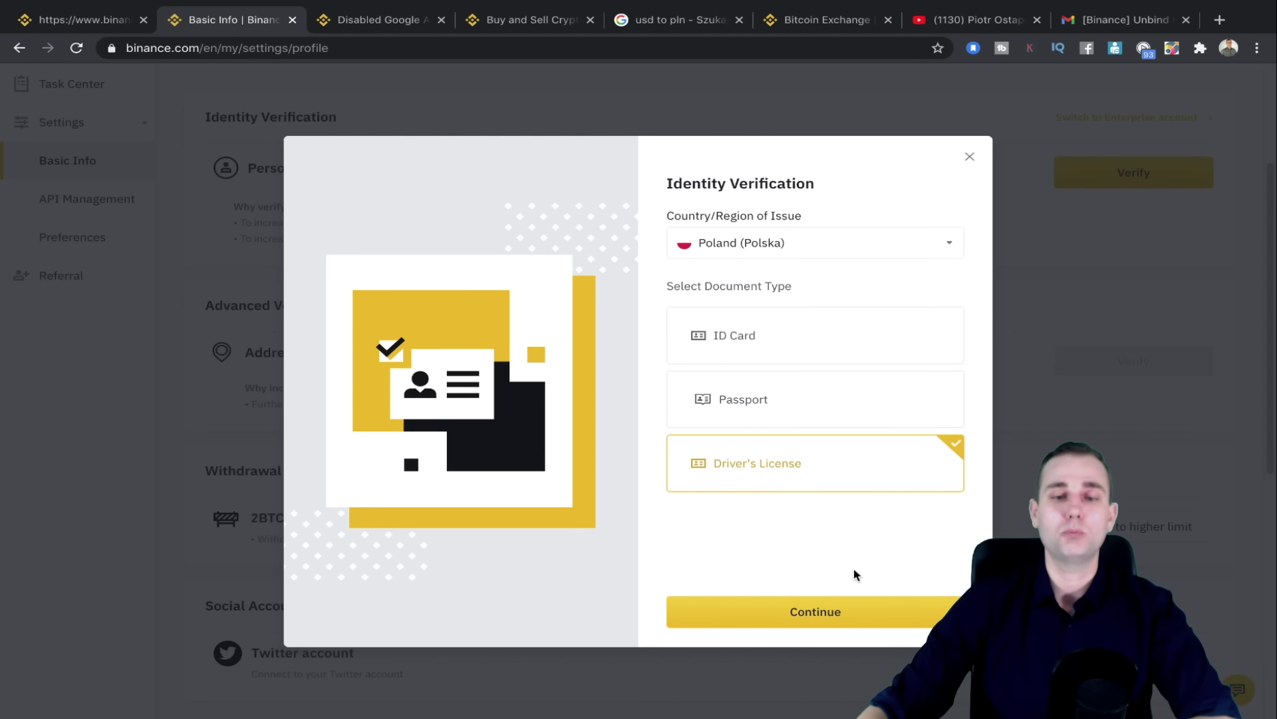
left_click(813, 616)
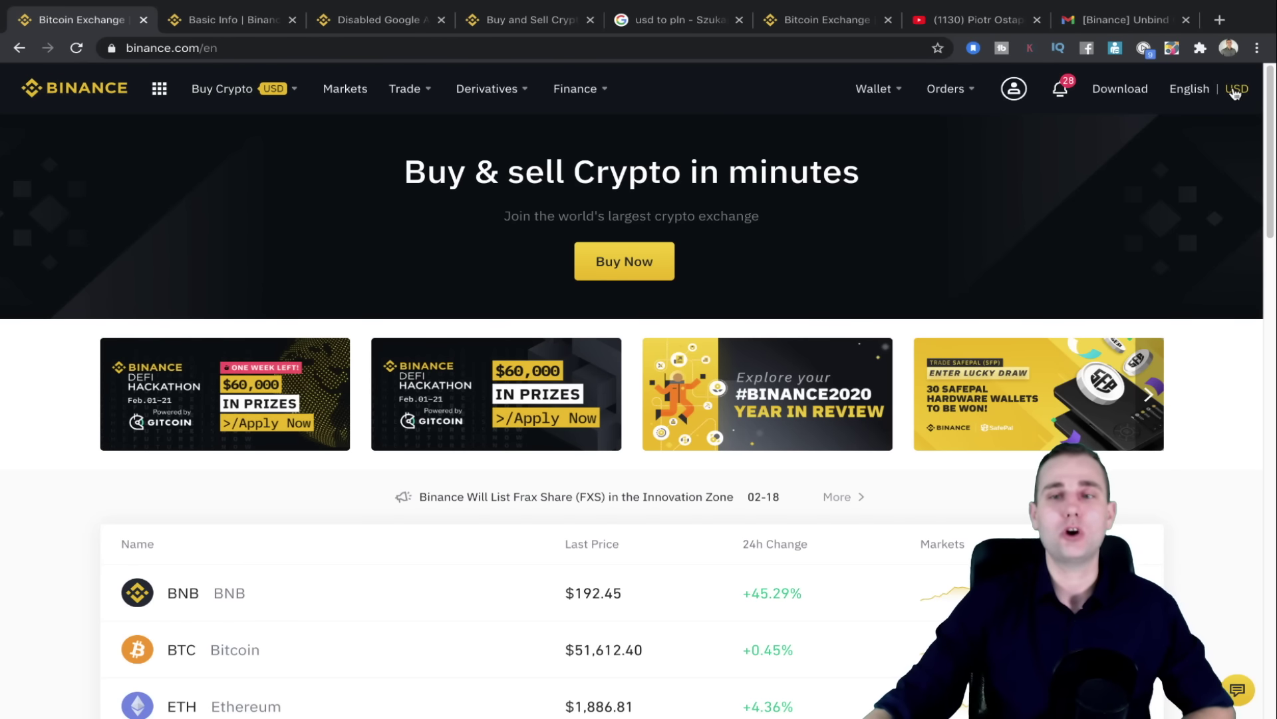
- Look through the display currency list and keep USD
left_click(1236, 93)
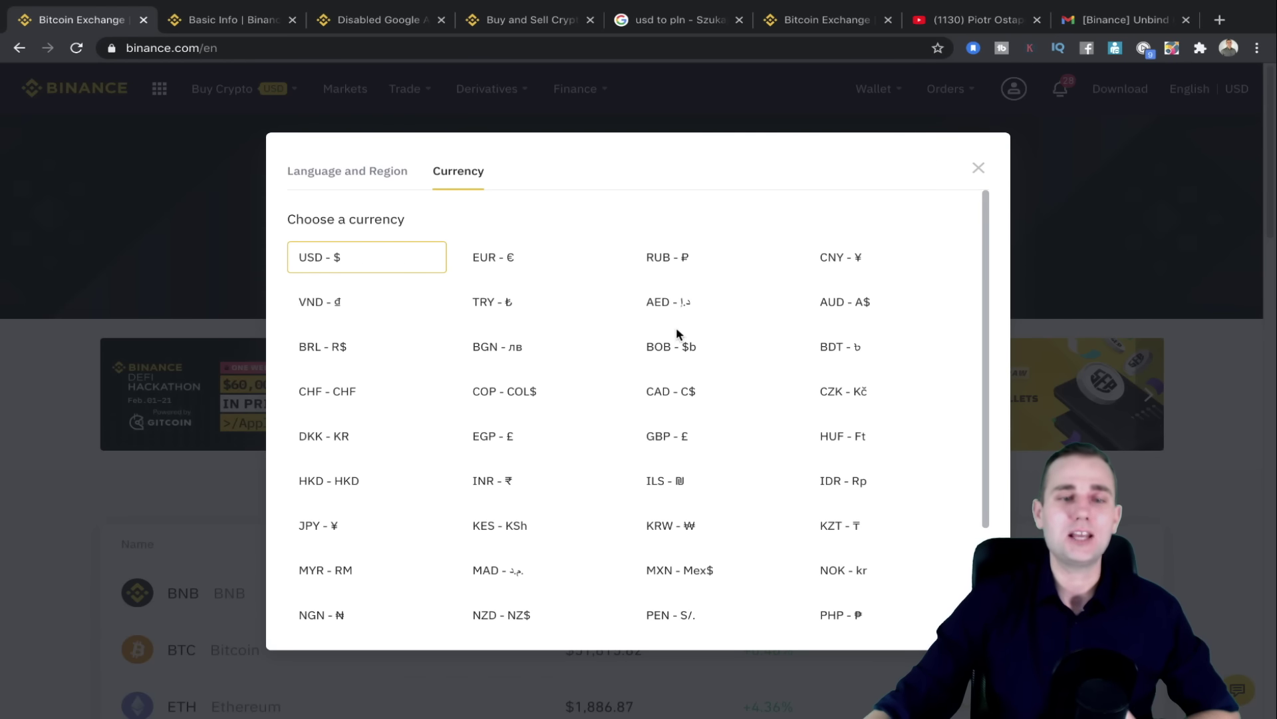
scroll(688, 435, "down", 2)
scroll(692, 434, "up", 3)
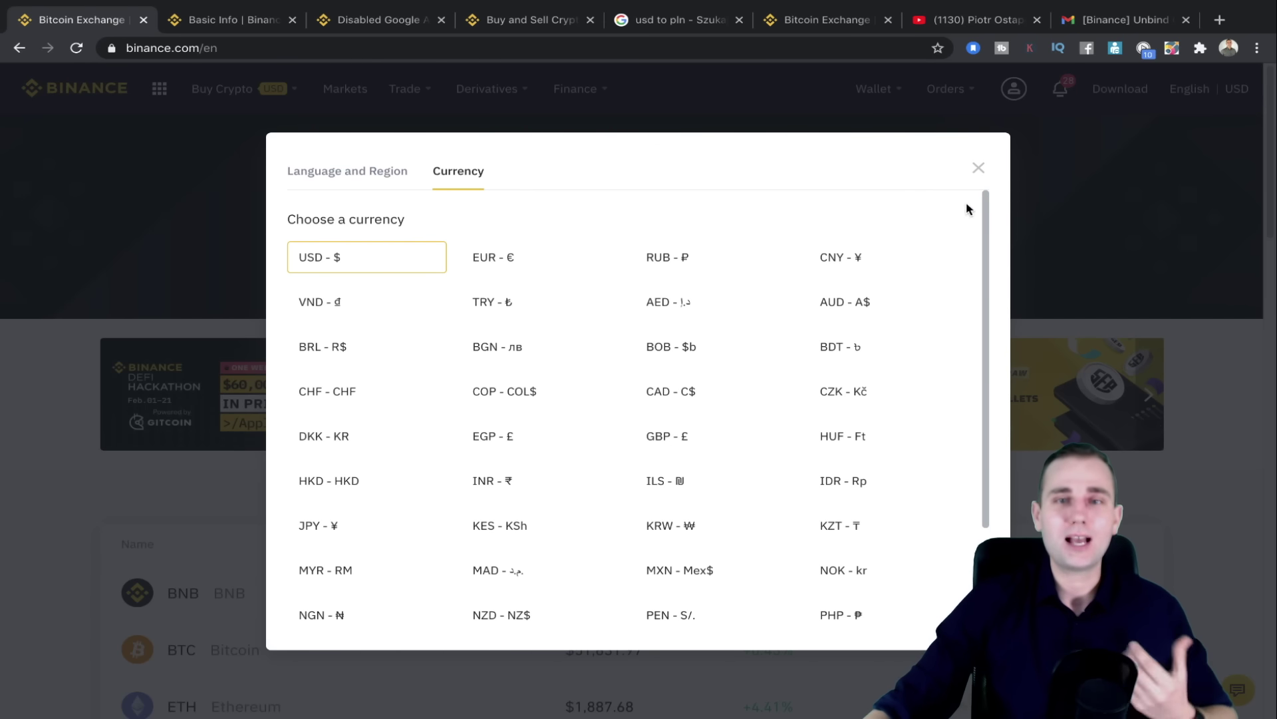
left_click(979, 169)
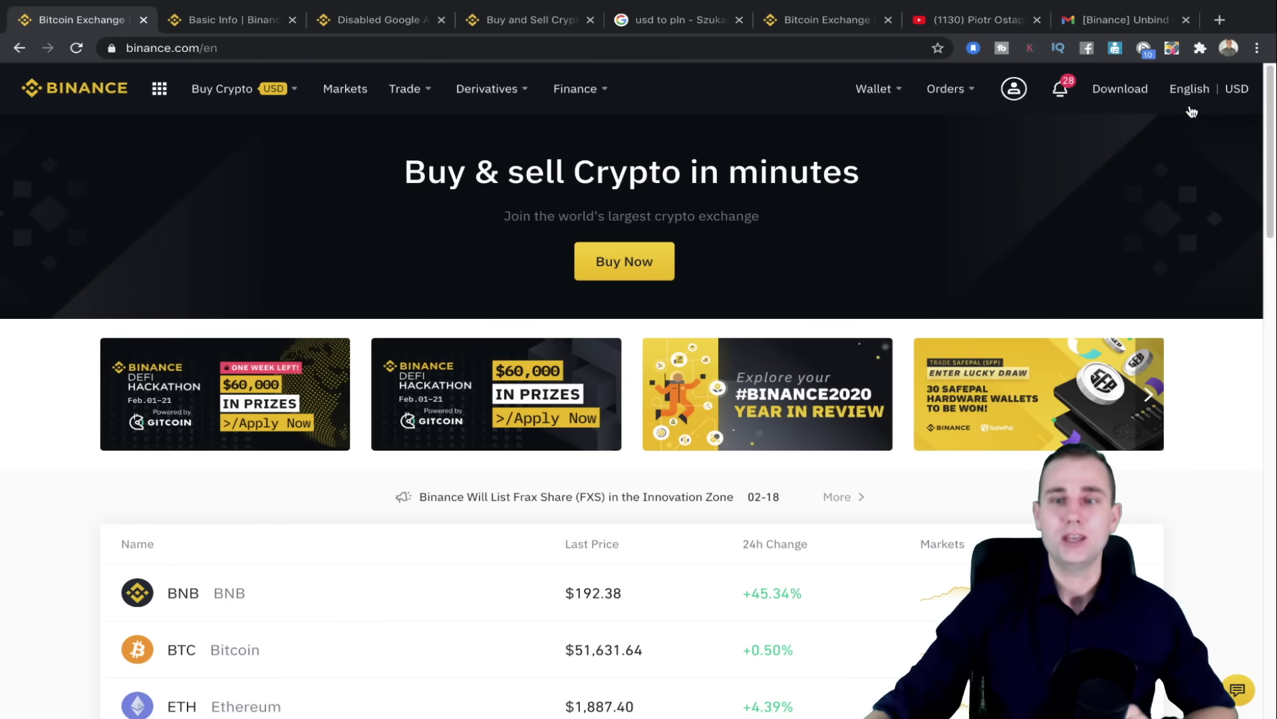
- Look at the language options and keep English
left_click(1200, 92)
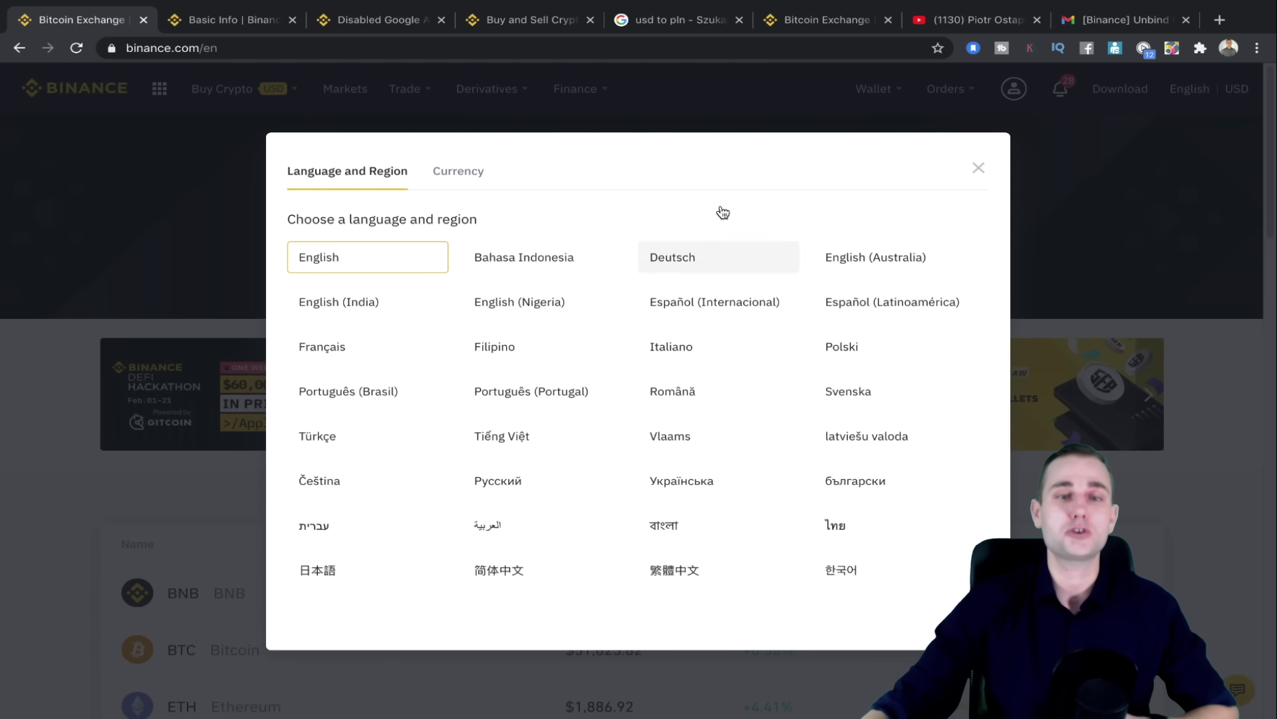
left_click(976, 176)
mouse_move(1015, 93)
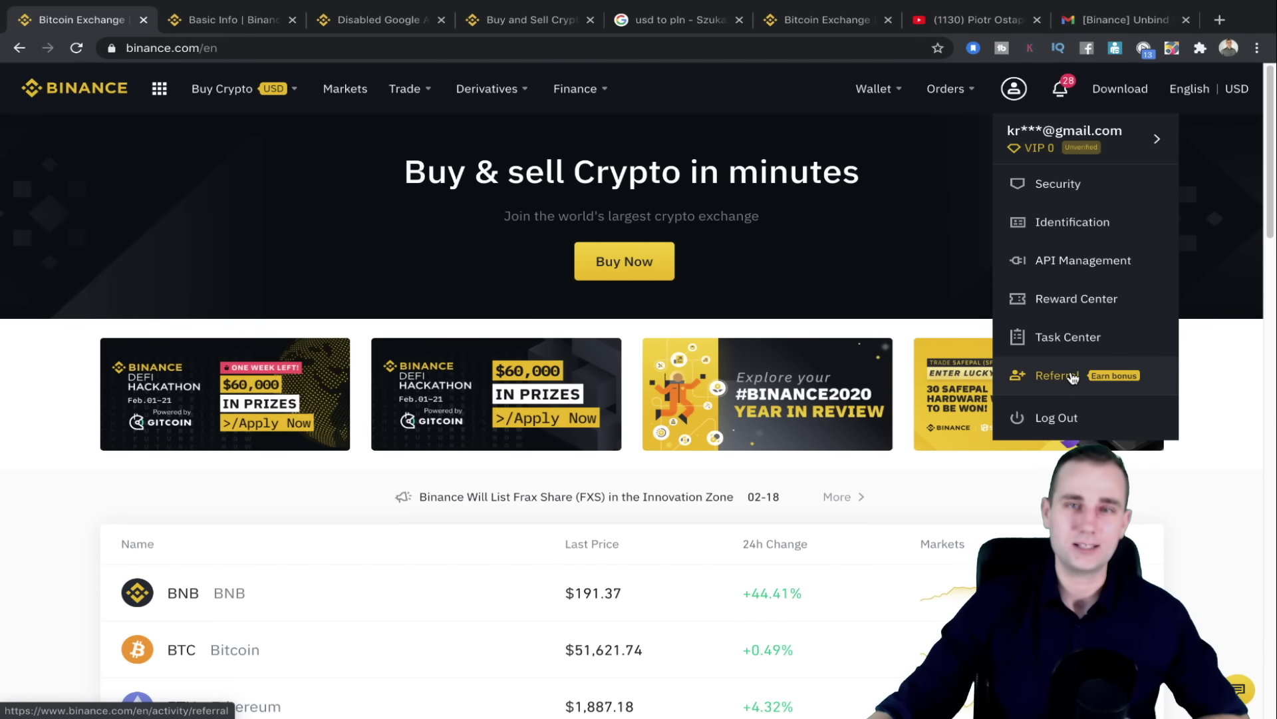
- Open Wallet > Fiat and Spot from the header menus
mouse_move(950, 94)
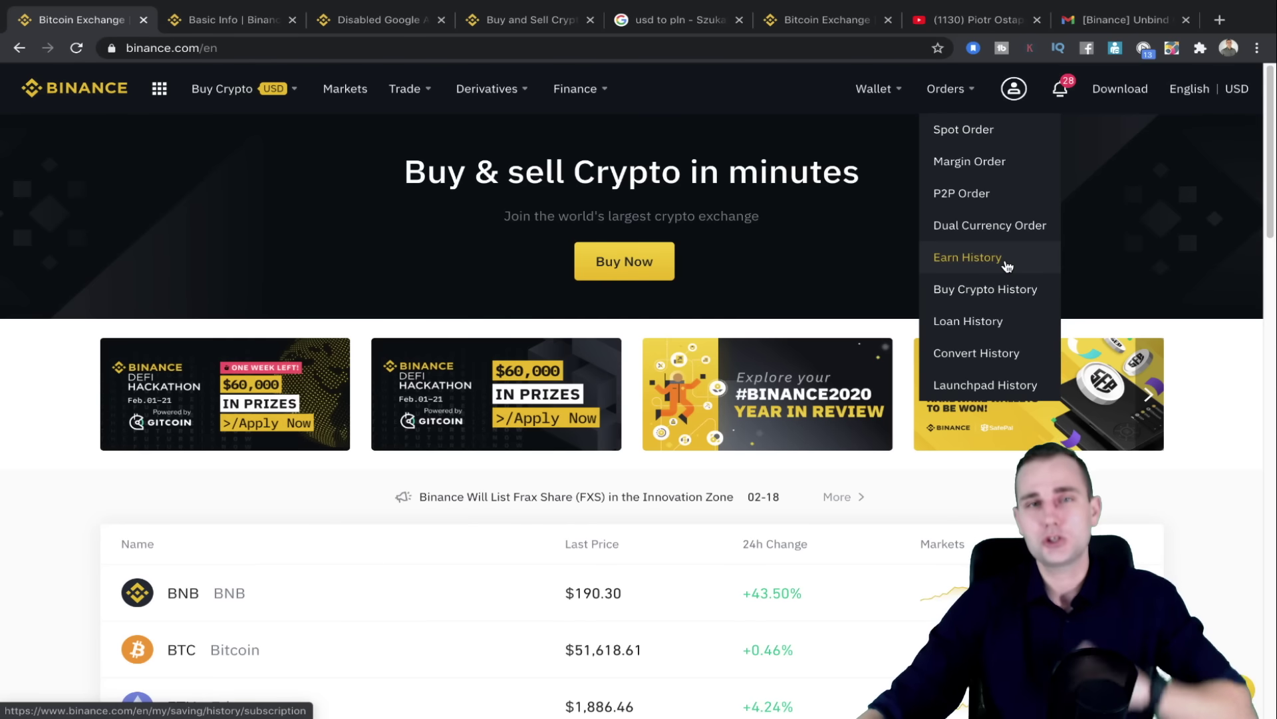
mouse_move(895, 100)
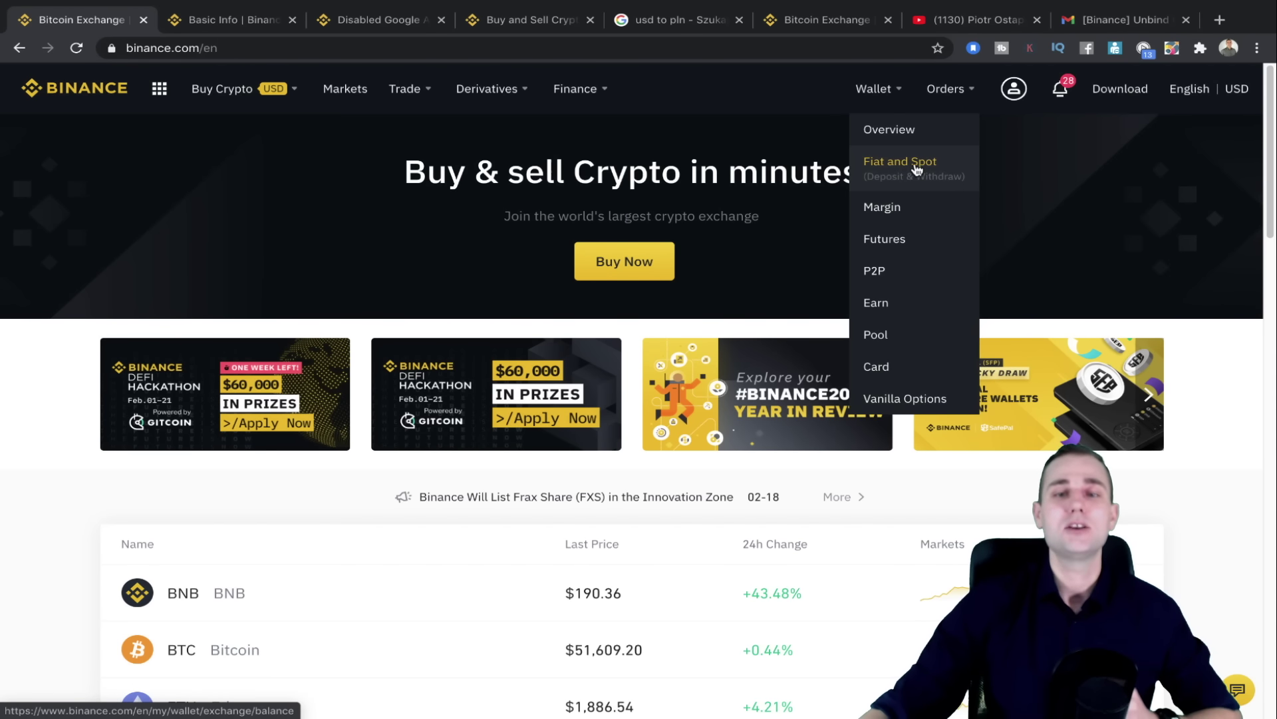
left_click(913, 170)
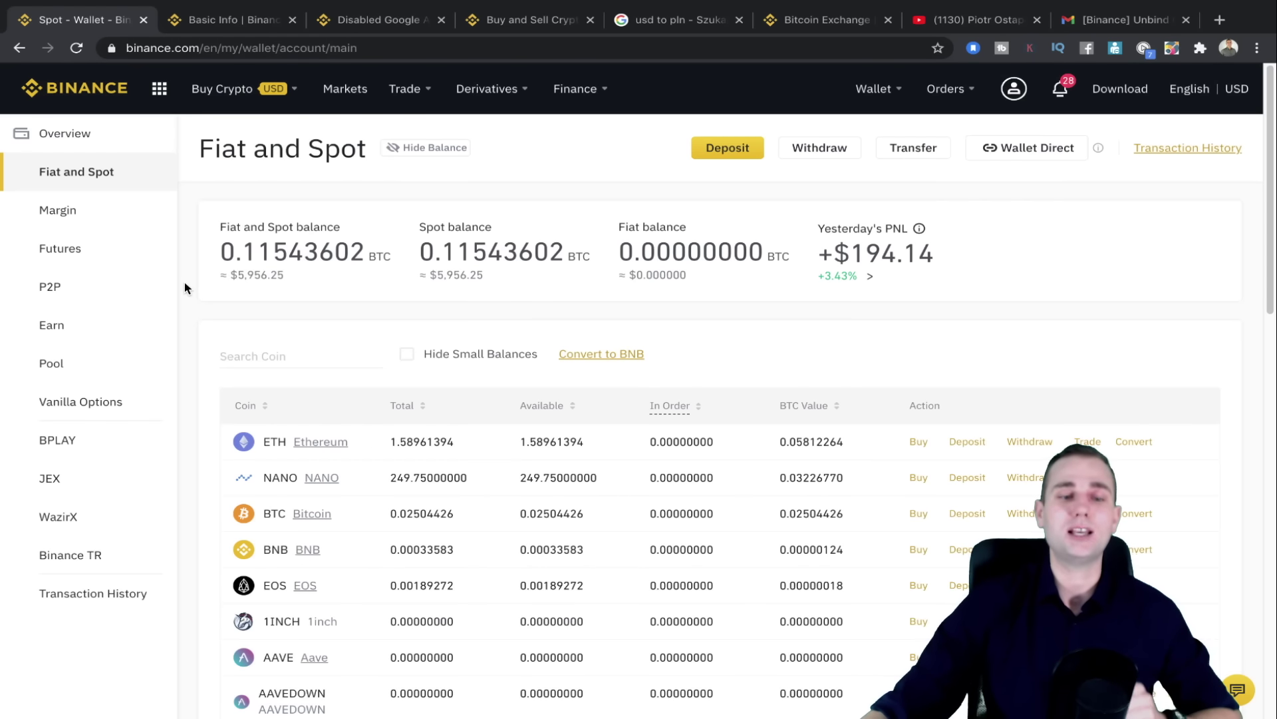
scroll(187, 284, "down", 1)
scroll(188, 284, "up", 1)
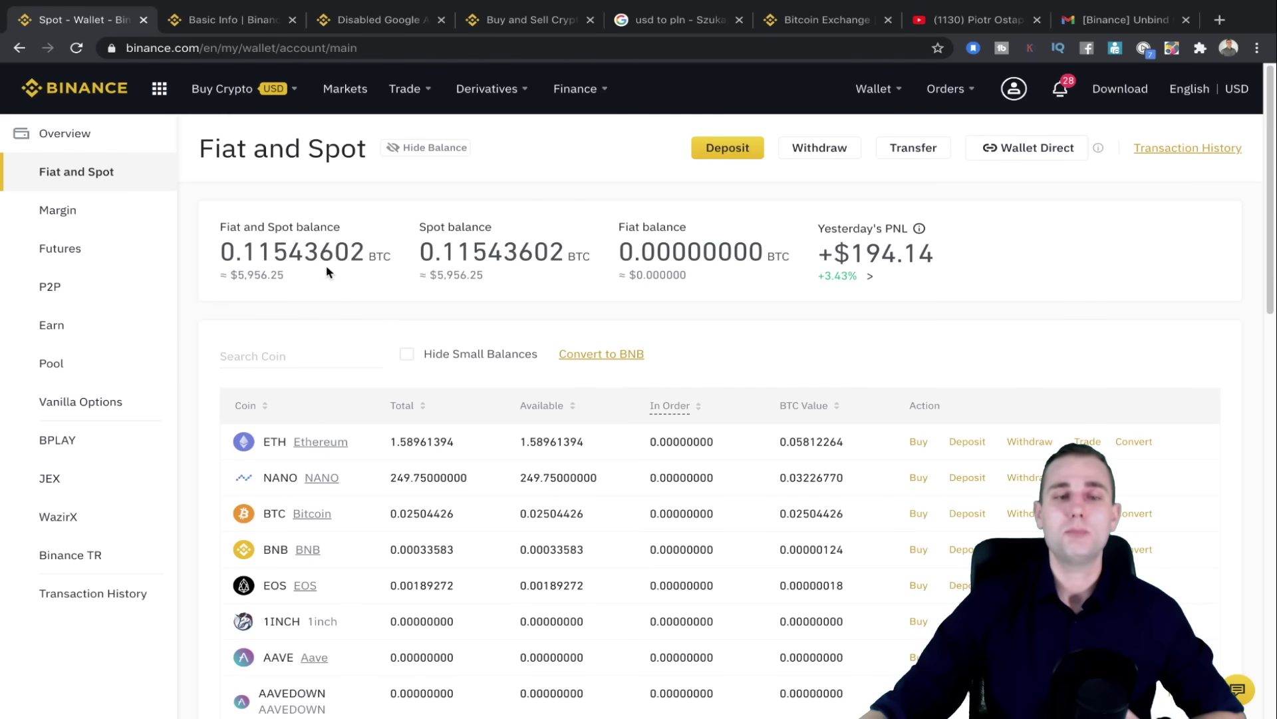
left_click_drag(366, 257, 208, 270)
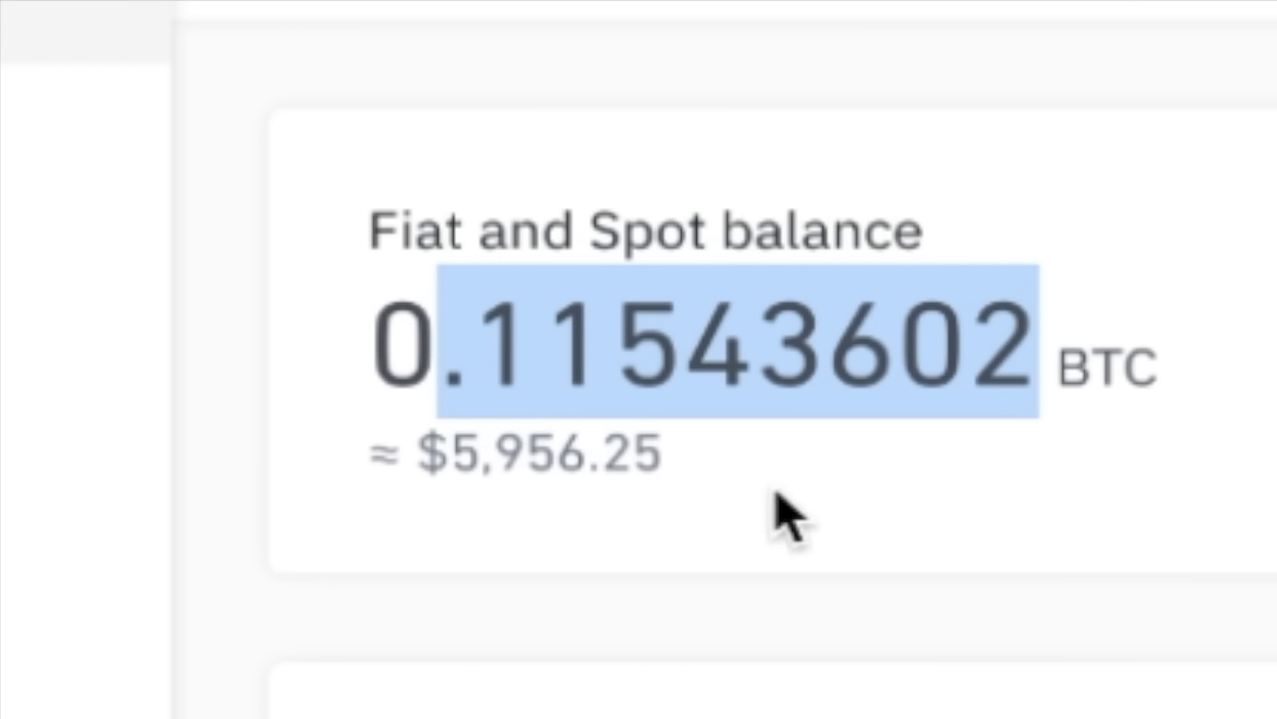
left_click(861, 525)
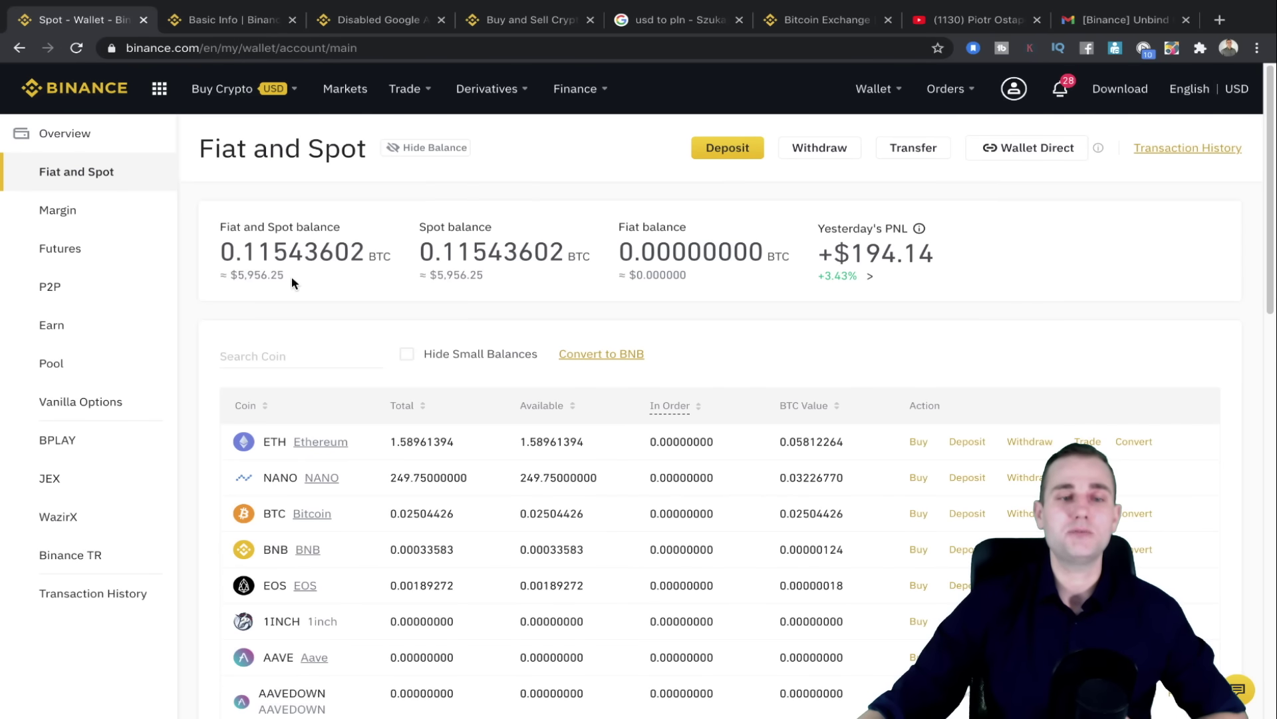
left_click_drag(286, 274, 232, 276)
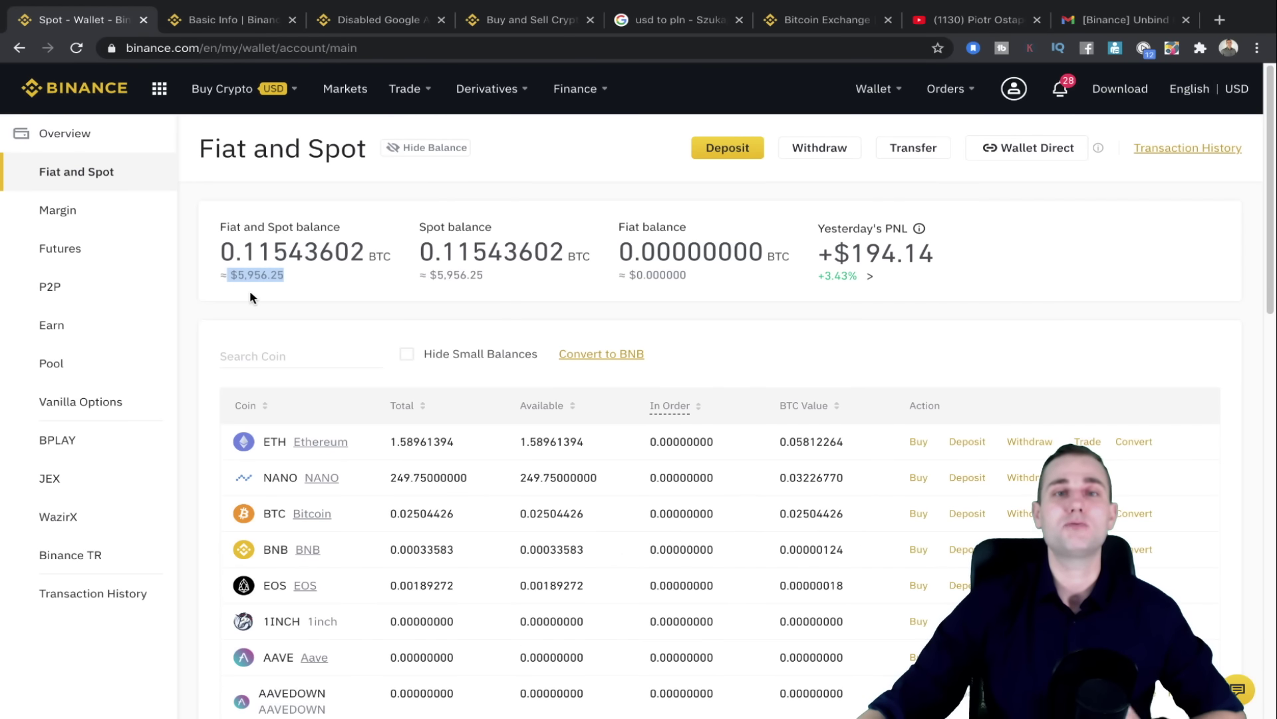
left_click(945, 292)
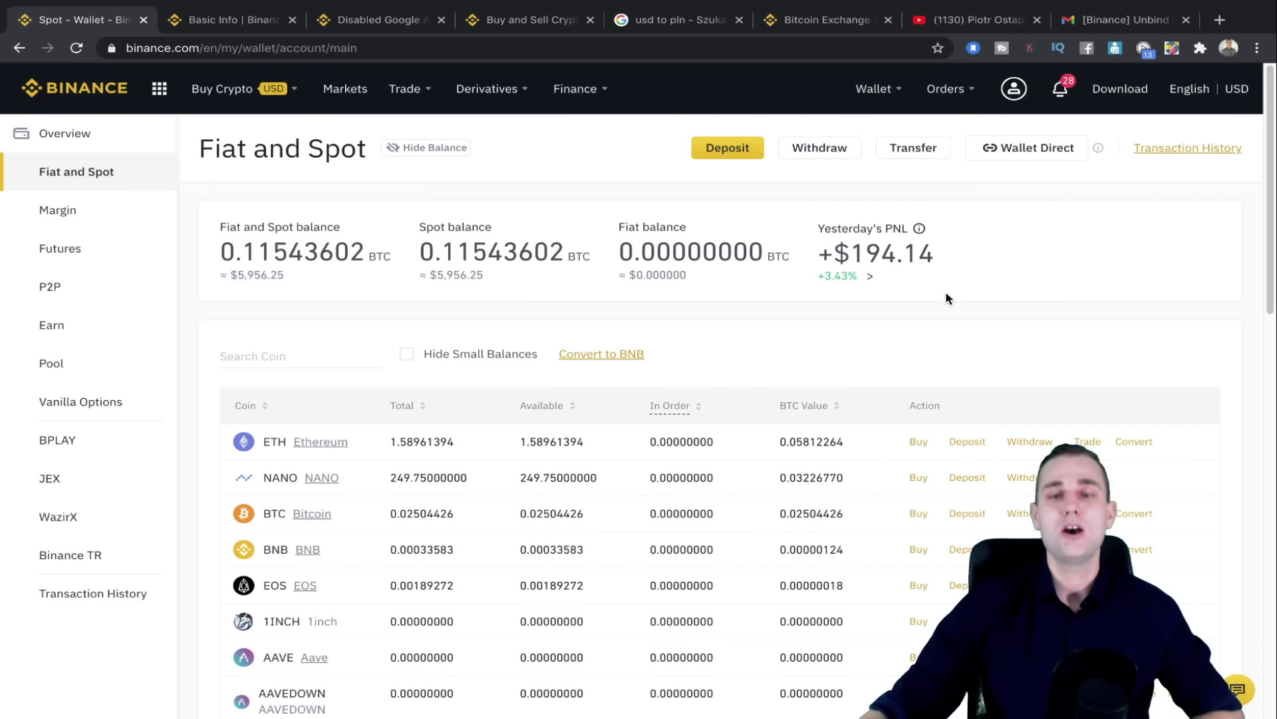
left_click_drag(955, 254, 799, 257)
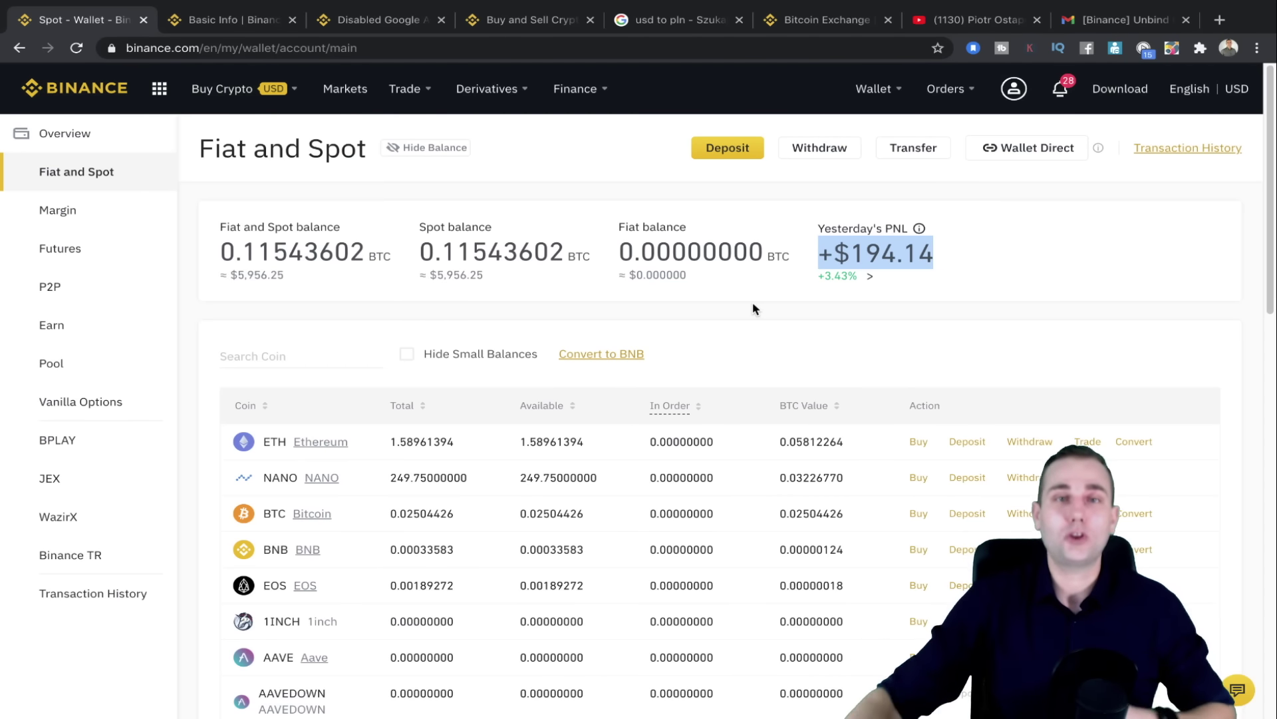
scroll(756, 303, "down", 3)
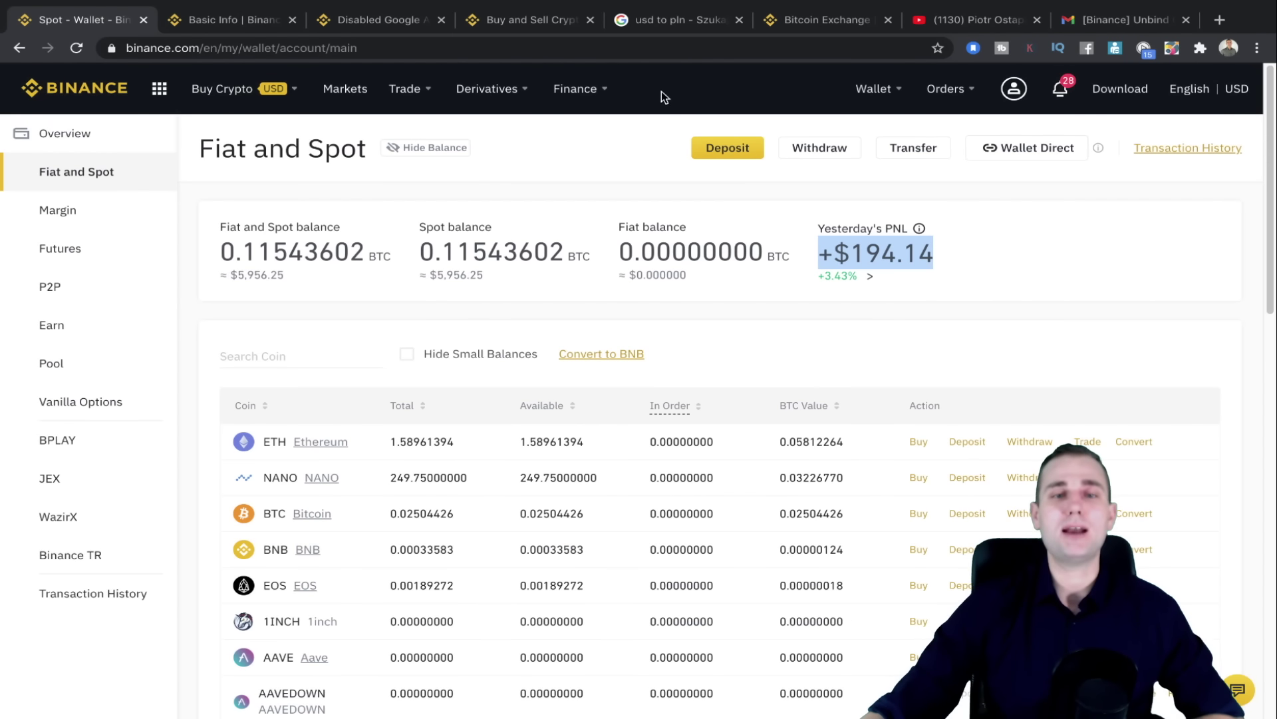
- Open Finance > Binance Earn and scroll through the Flexible, Fixed and High-Risk products
mouse_move(598, 93)
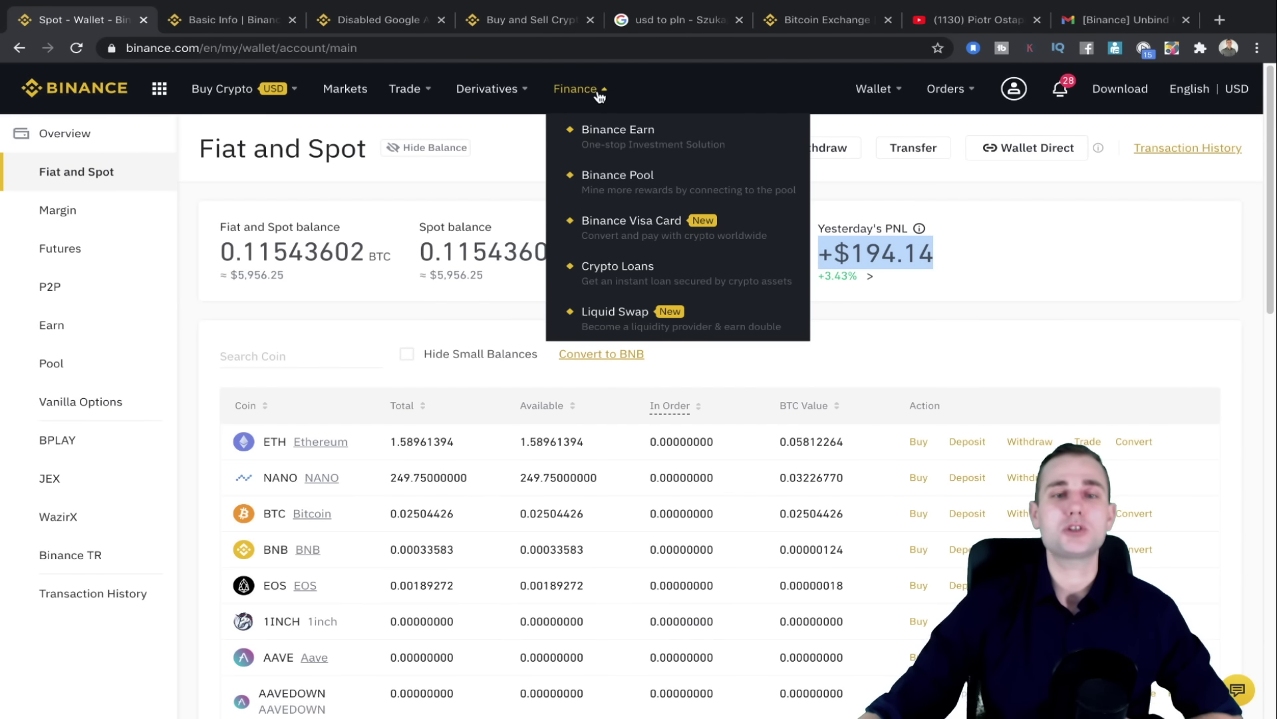
left_click(602, 129)
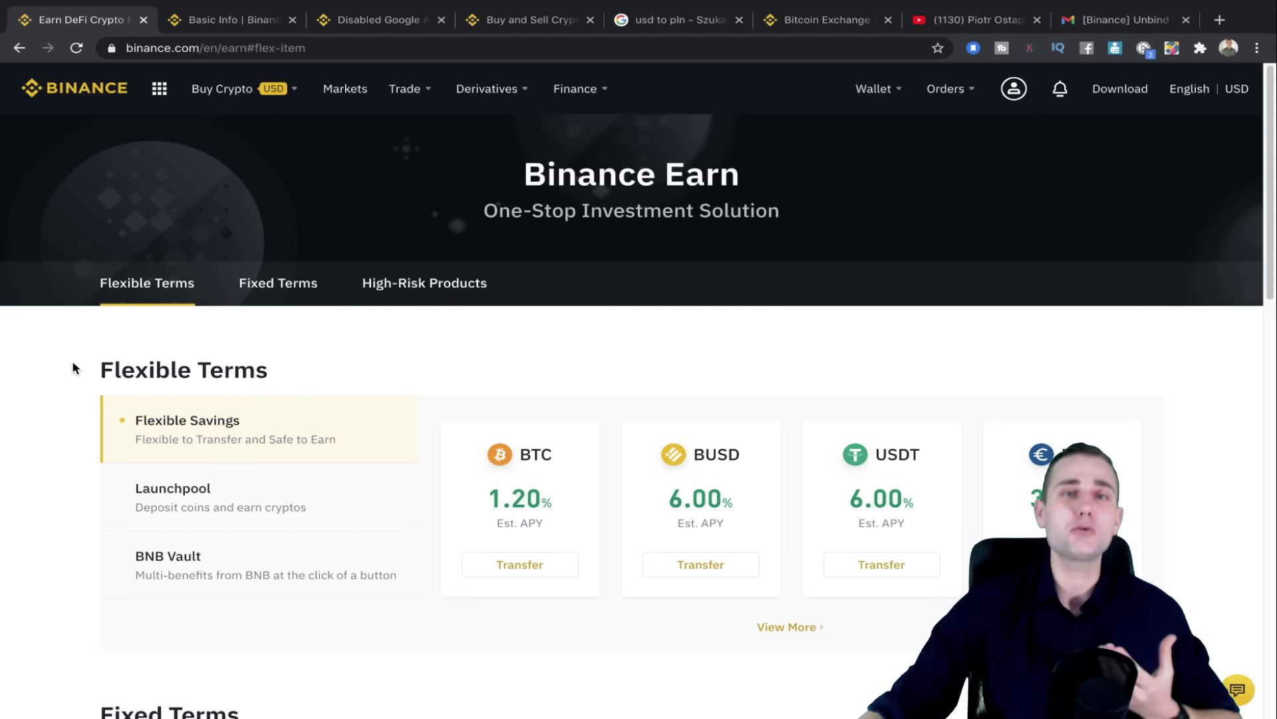
scroll(73, 368, "down", 1)
scroll(73, 368, "down", 6)
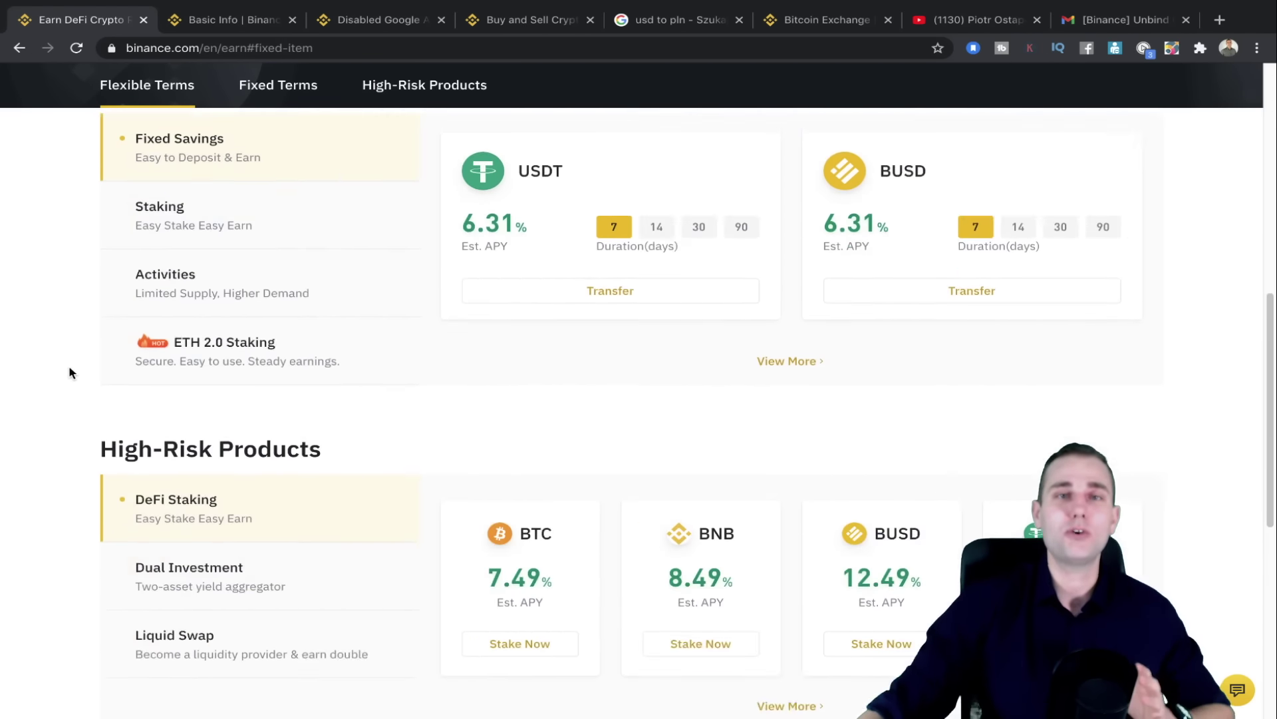
scroll(68, 372, "down", 5)
scroll(62, 376, "up", 8)
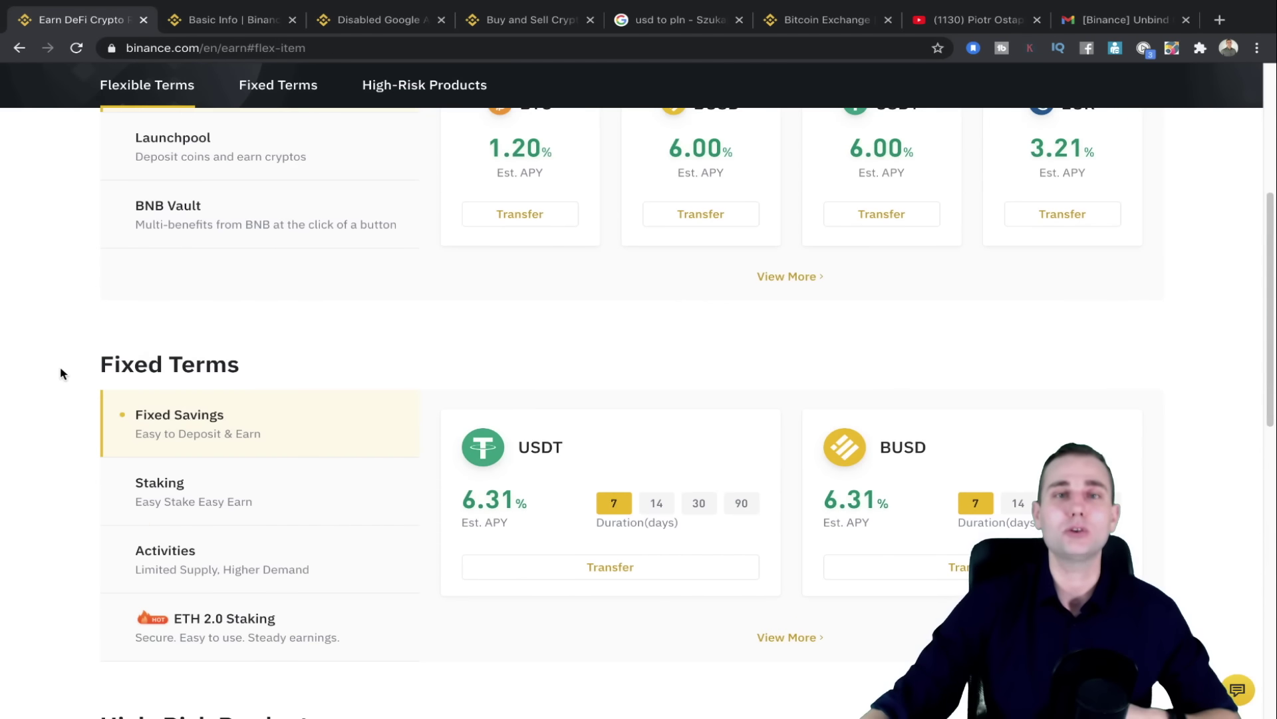